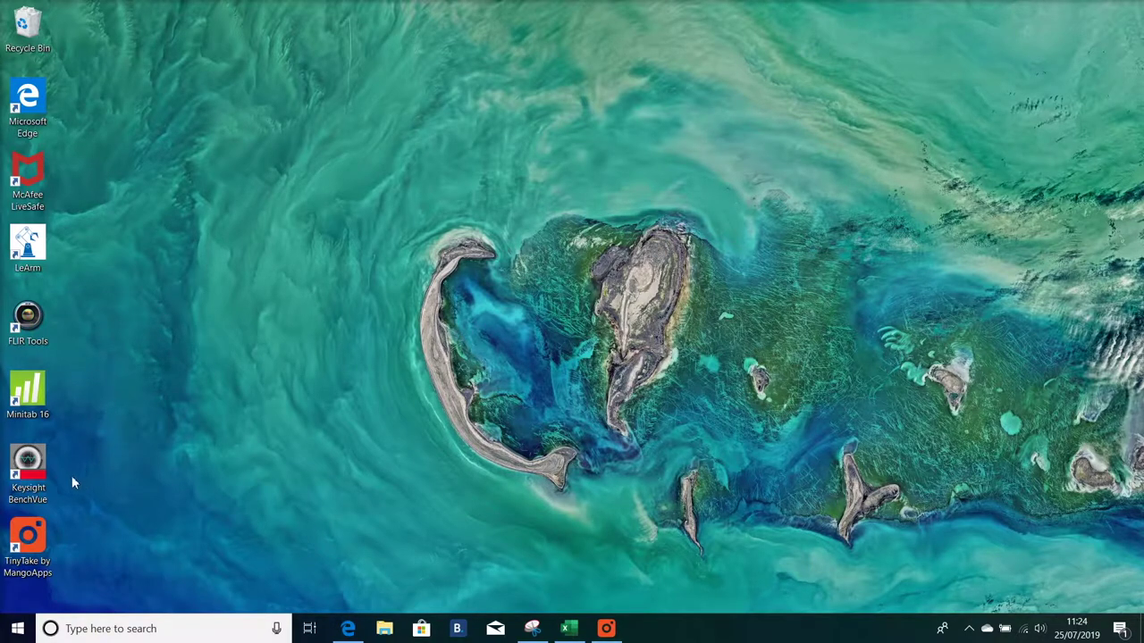
Launch Keysight BenchVue from its desktop icon
double_click(29, 478)
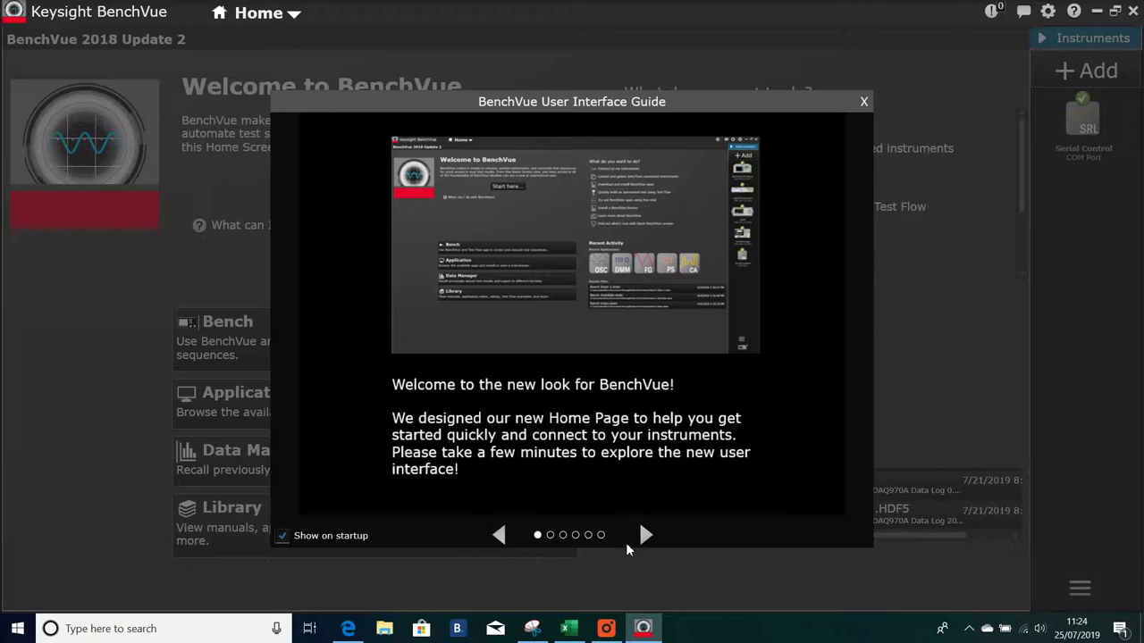
Step through the User Interface Guide pages, close it, and go to the Bench workspace
click(643, 535)
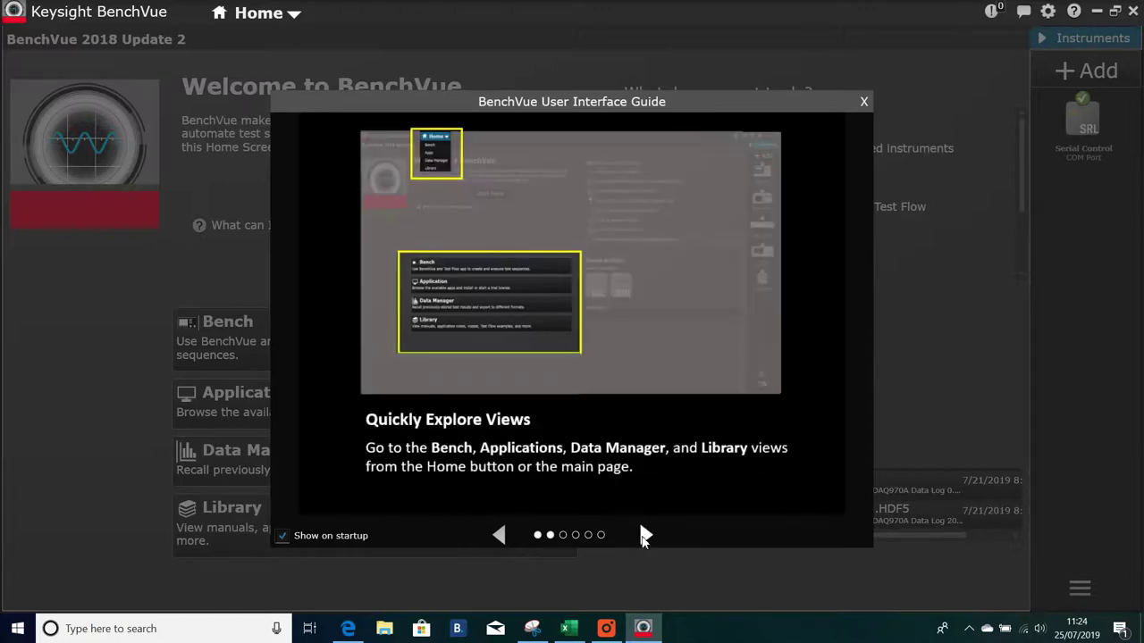
click(644, 536)
click(644, 535)
click(643, 535)
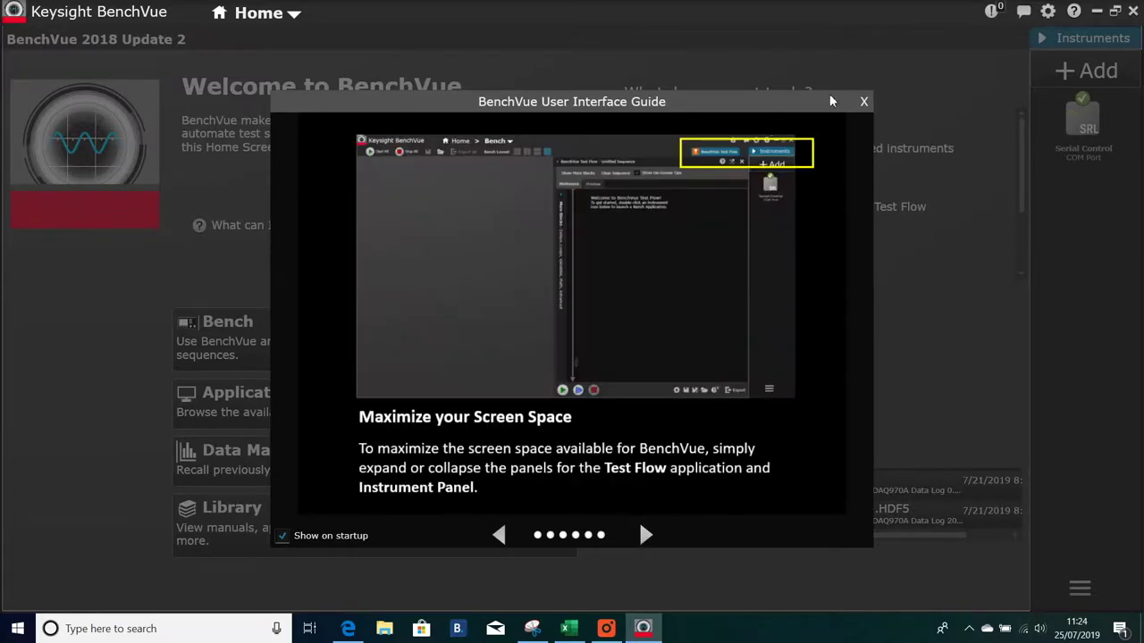
click(863, 102)
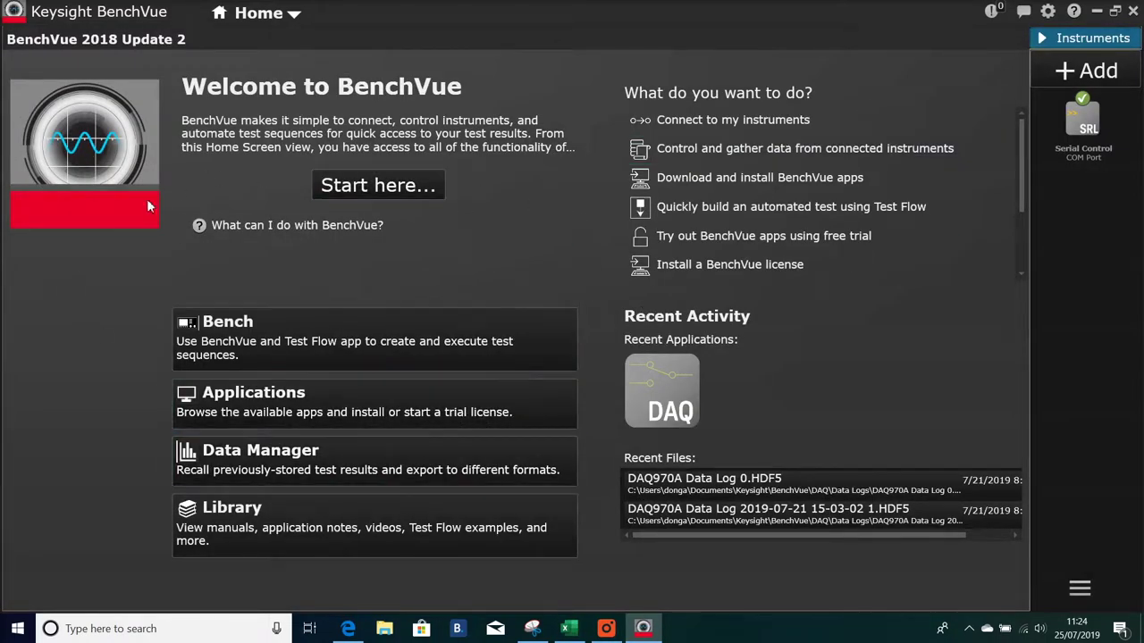
click(320, 346)
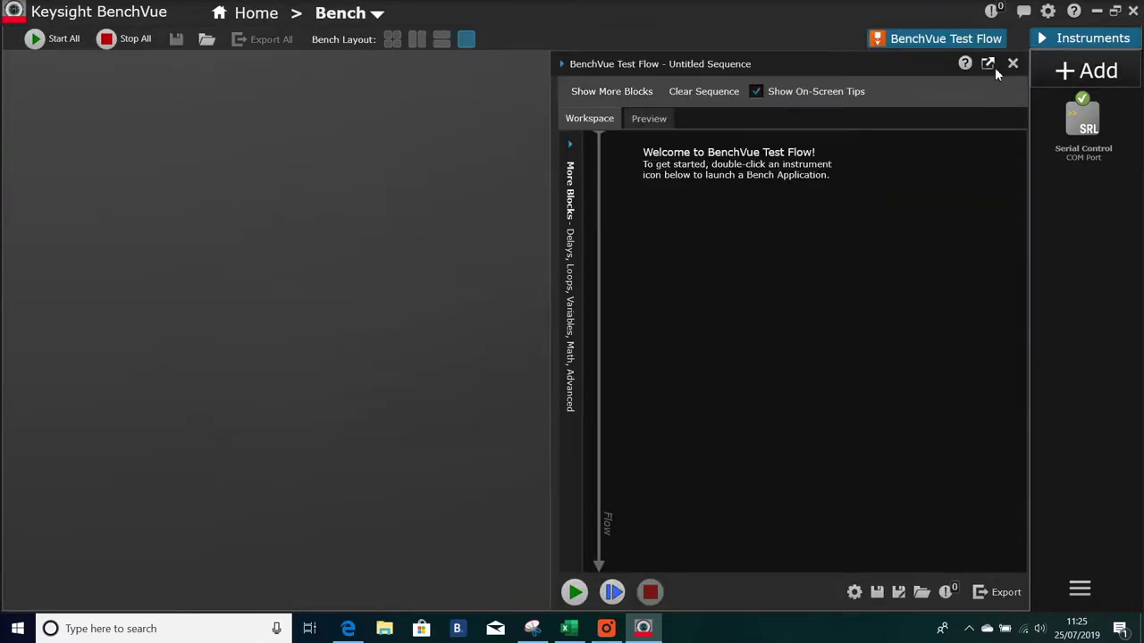
Pop out Test Flow, browse its Basic Blocks library, then close the Test Flow window
click(988, 64)
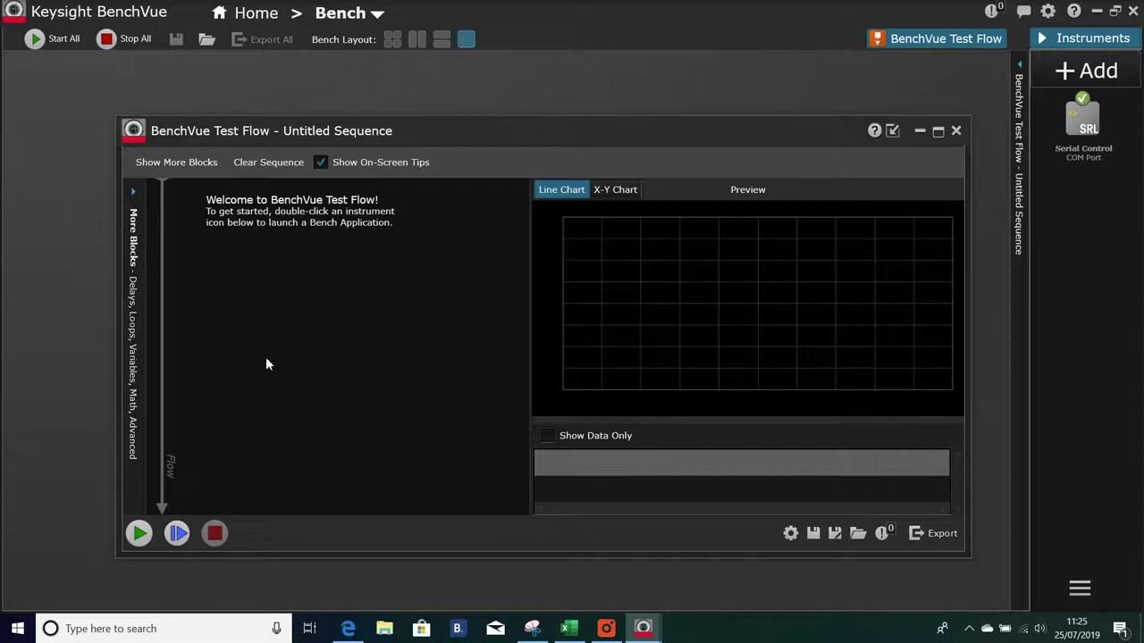
click(174, 162)
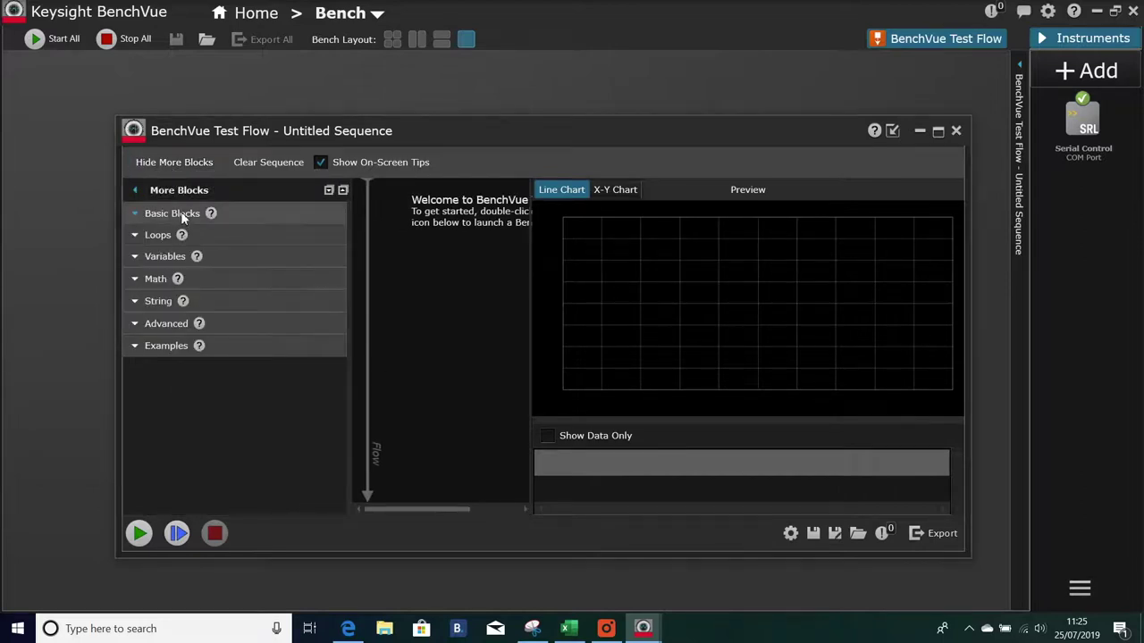
click(181, 211)
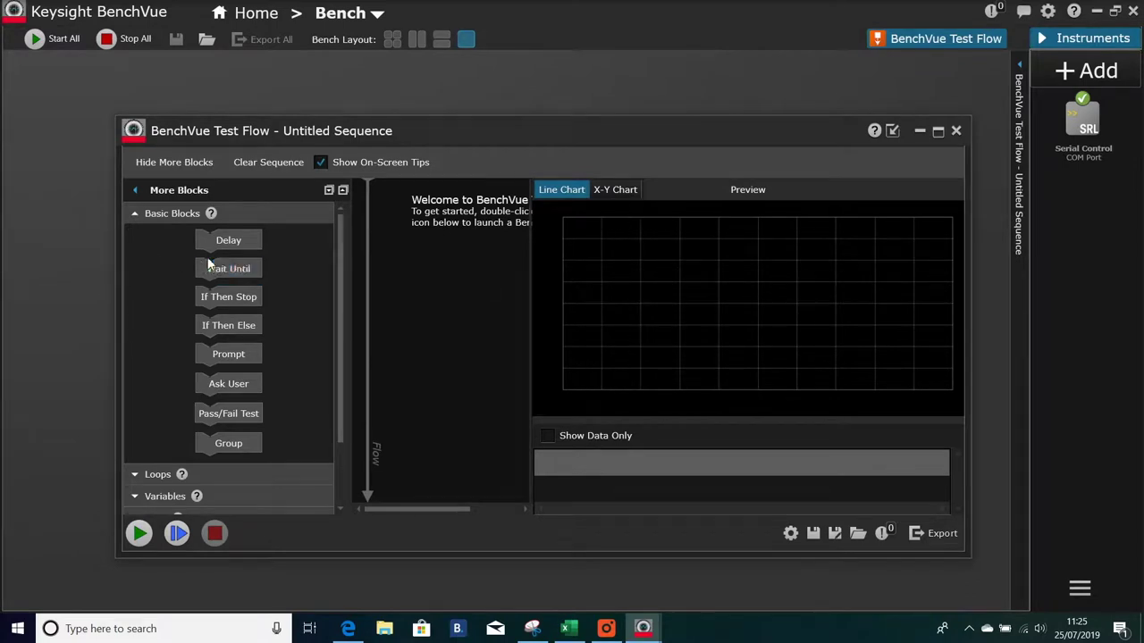
scroll(224, 375, down, 2)
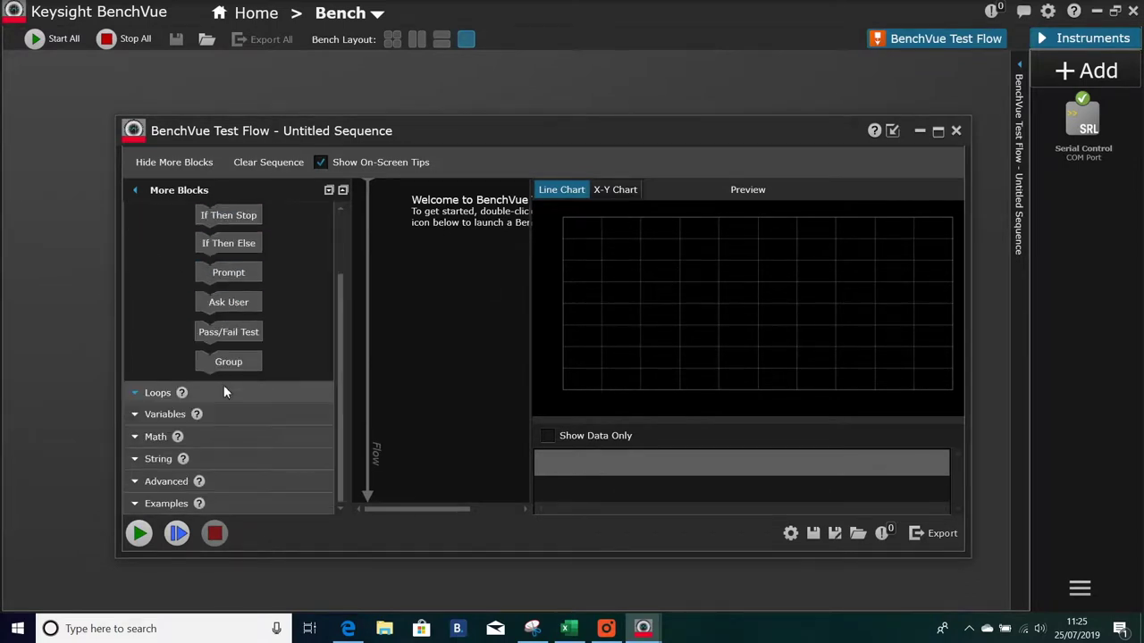
scroll(224, 385, up, 2)
drag(761, 312, 636, 292)
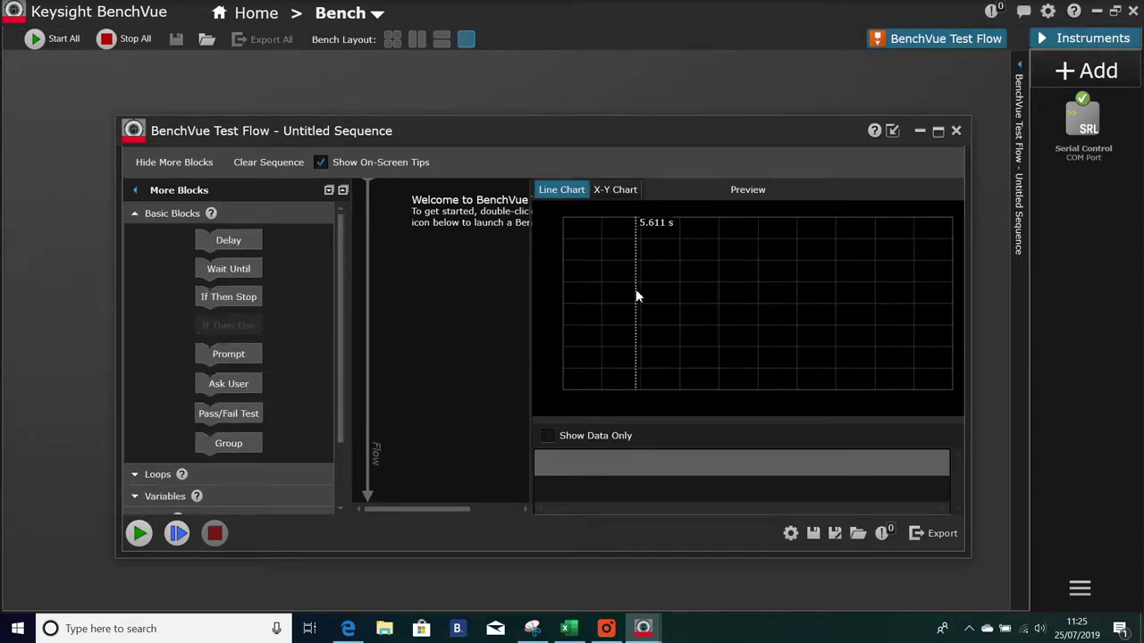
click(956, 132)
Return to Home and bring up the Applications list
click(247, 14)
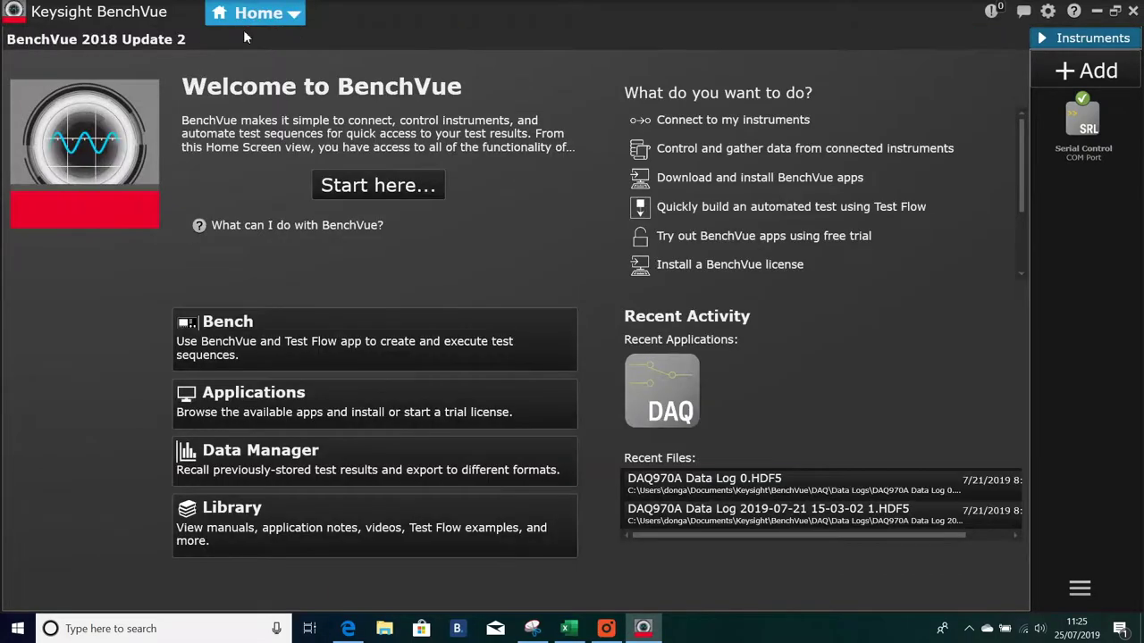
click(297, 405)
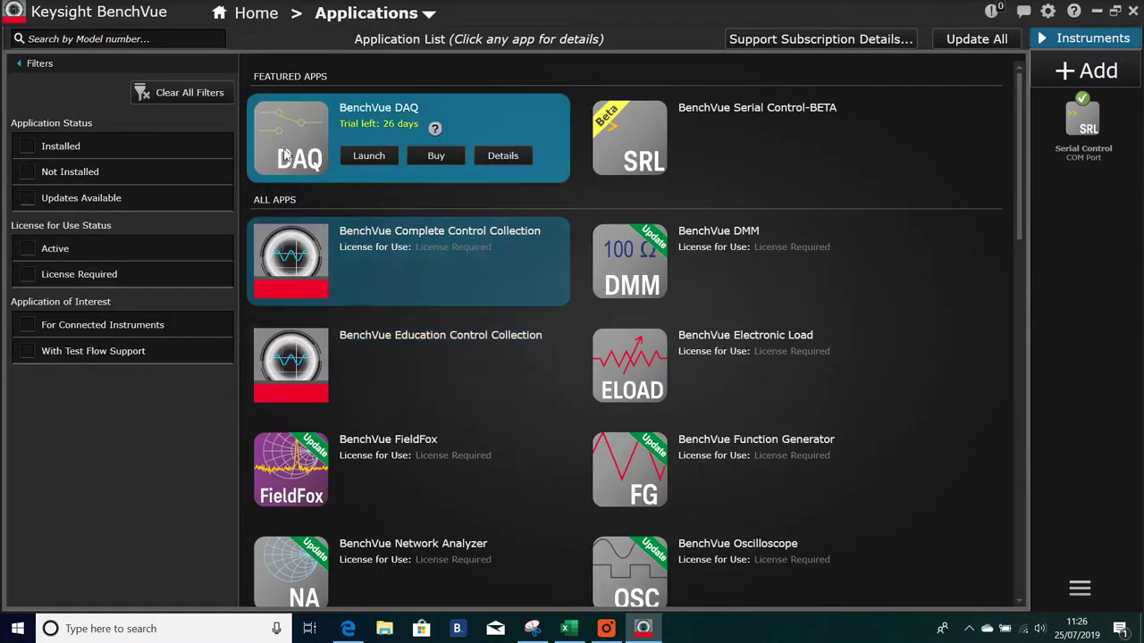
mouse_move(276, 105)
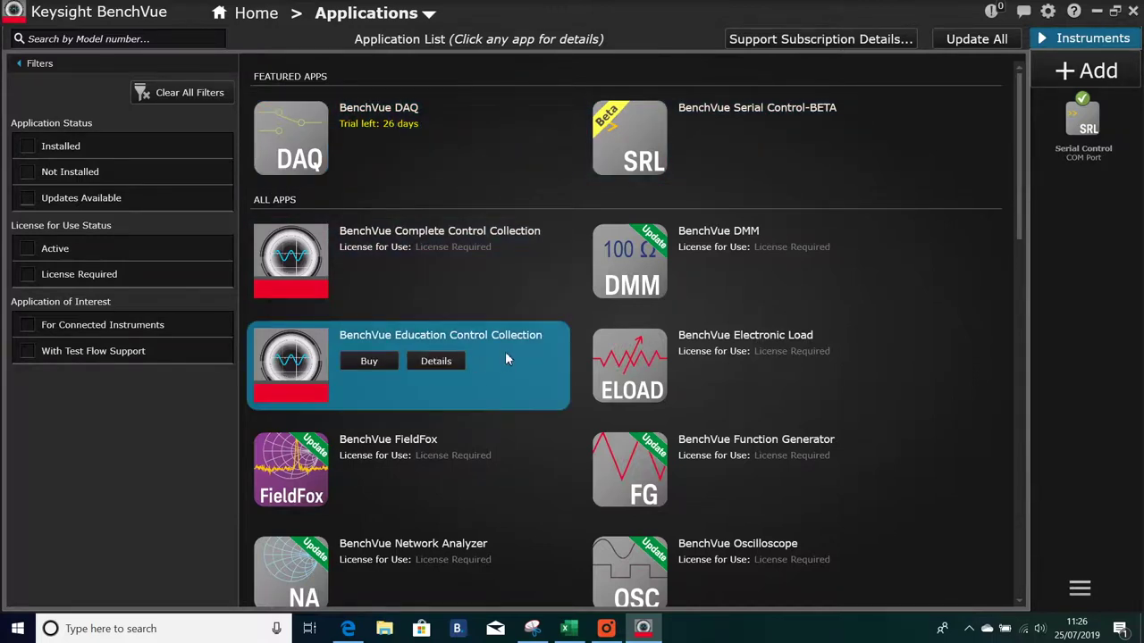
Scroll through the full application list and open the BenchVue DAQ details page
scroll(505, 358, down, 3)
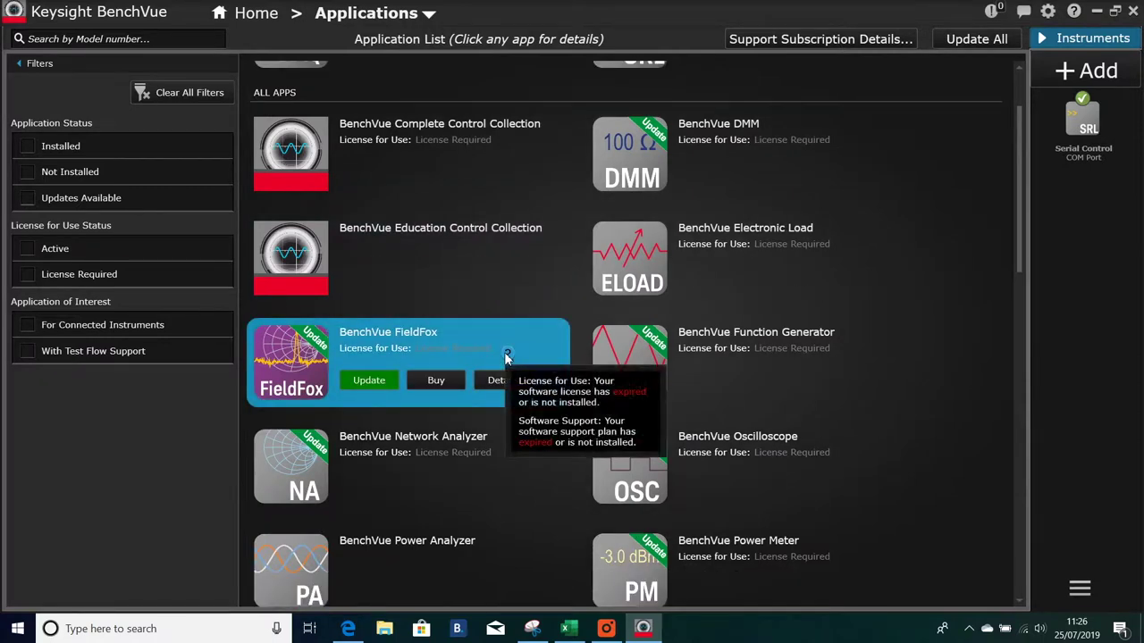
scroll(505, 358, down, 3)
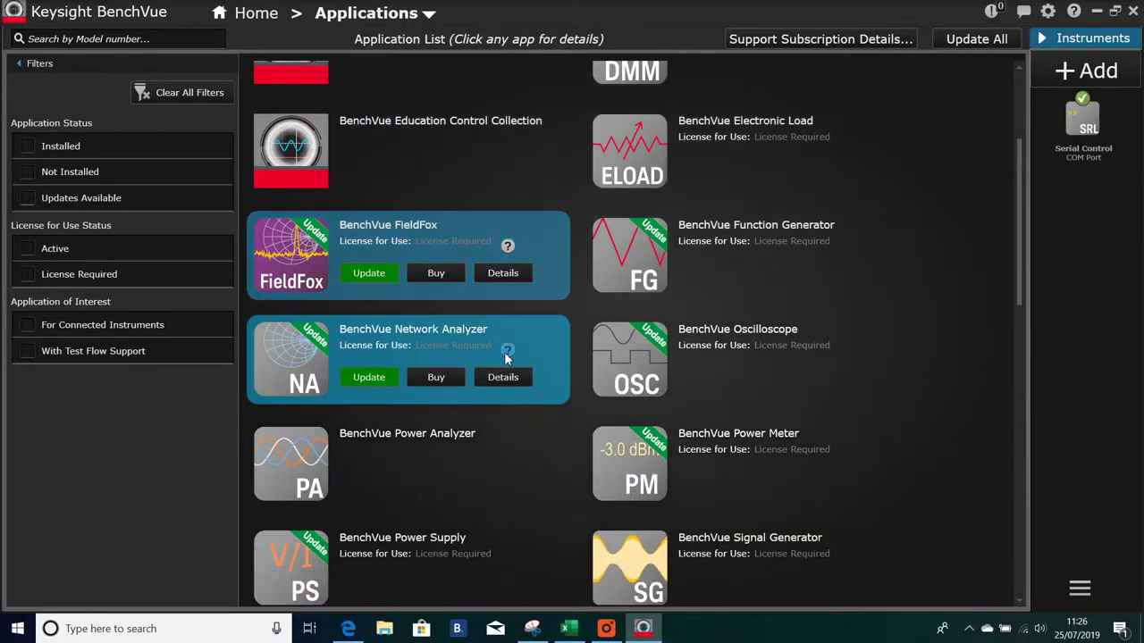
scroll(941, 357, down, 1)
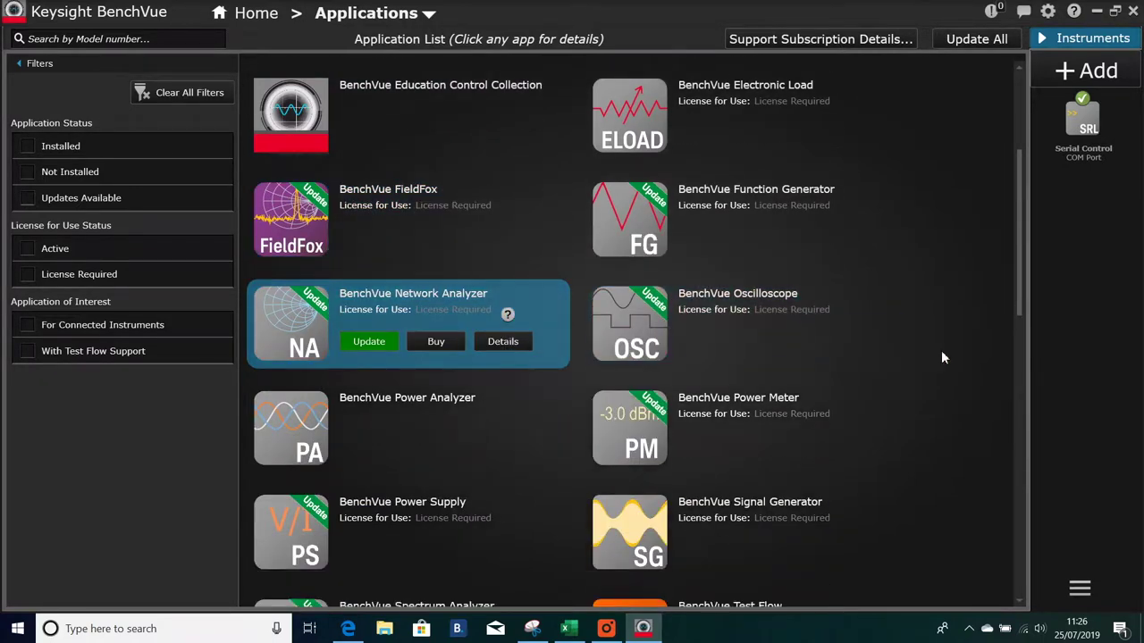
scroll(943, 357, down, 6)
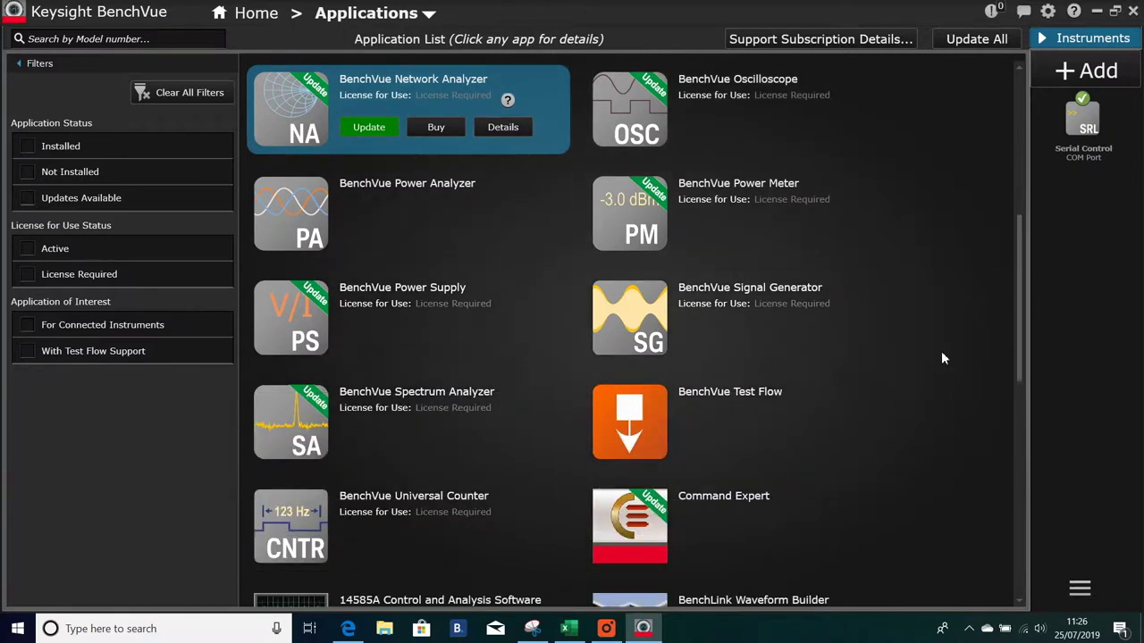
scroll(940, 358, down, 6)
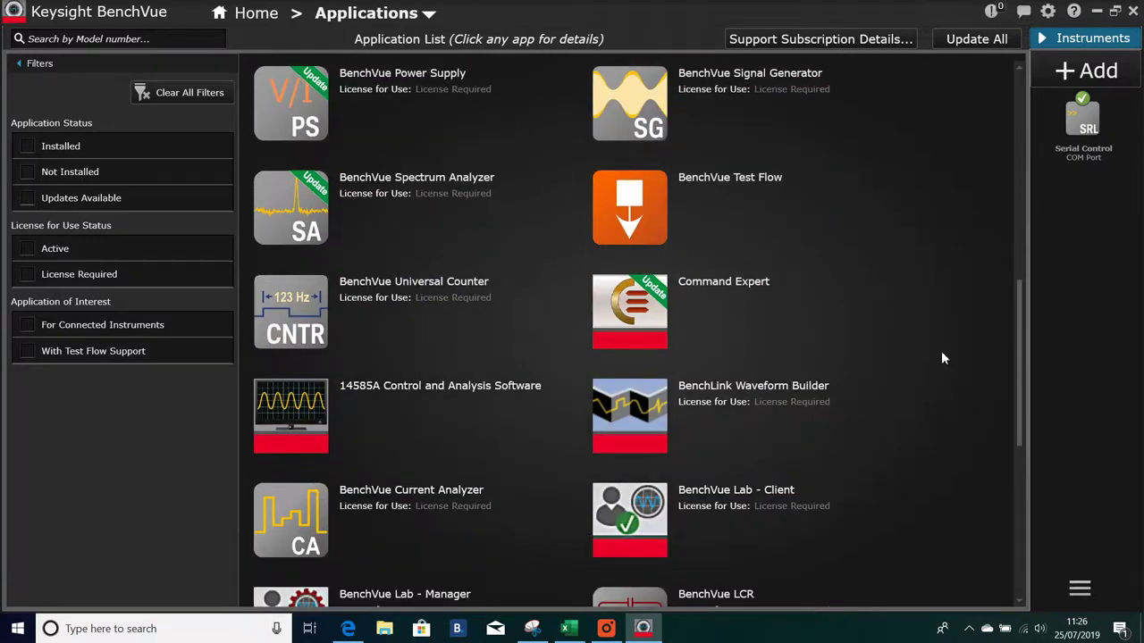
scroll(943, 357, down, 7)
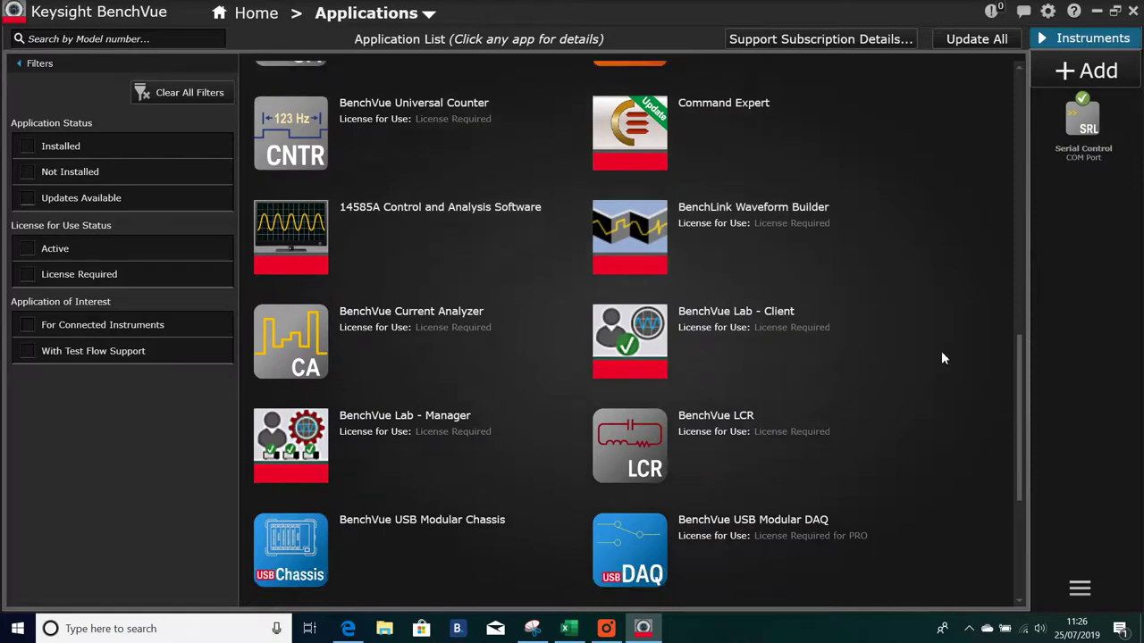
scroll(943, 358, down, 3)
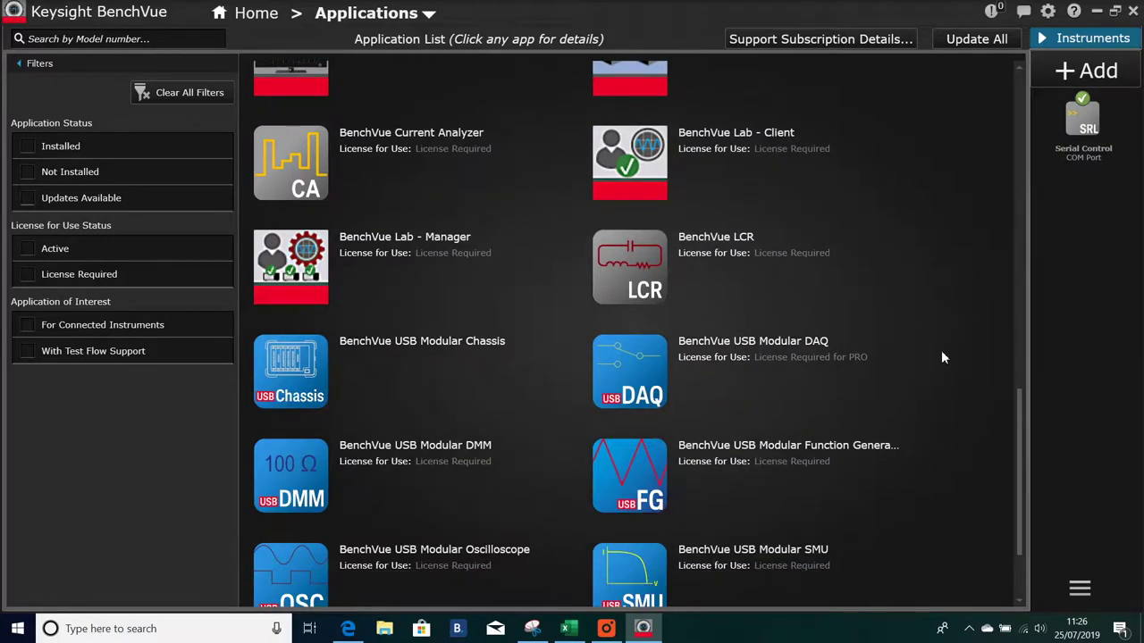
scroll(941, 357, up, 20)
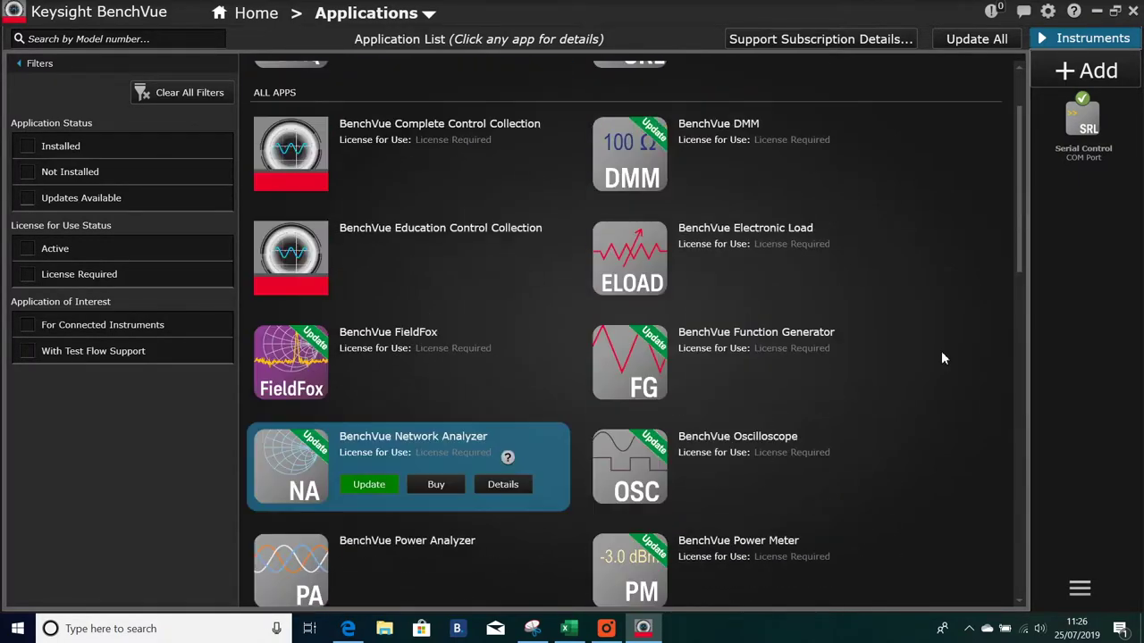
scroll(941, 358, up, 3)
mouse_move(443, 131)
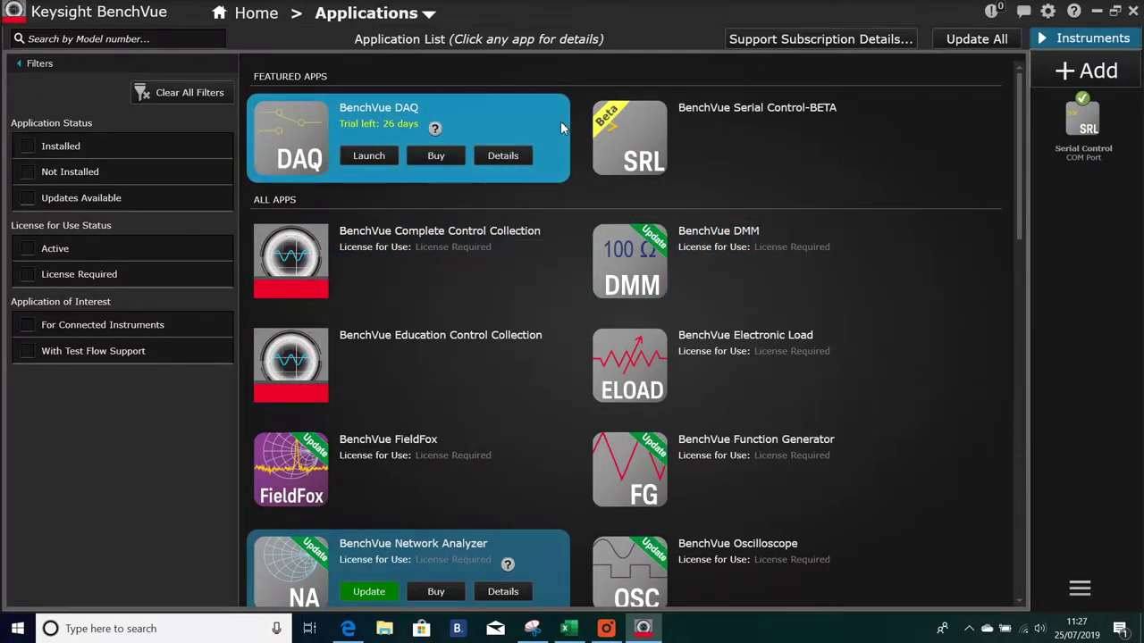
click(290, 134)
Launch BenchVue DAQ, connect to the DAQ970A, and start a Create NEW (Default) configuration
click(76, 249)
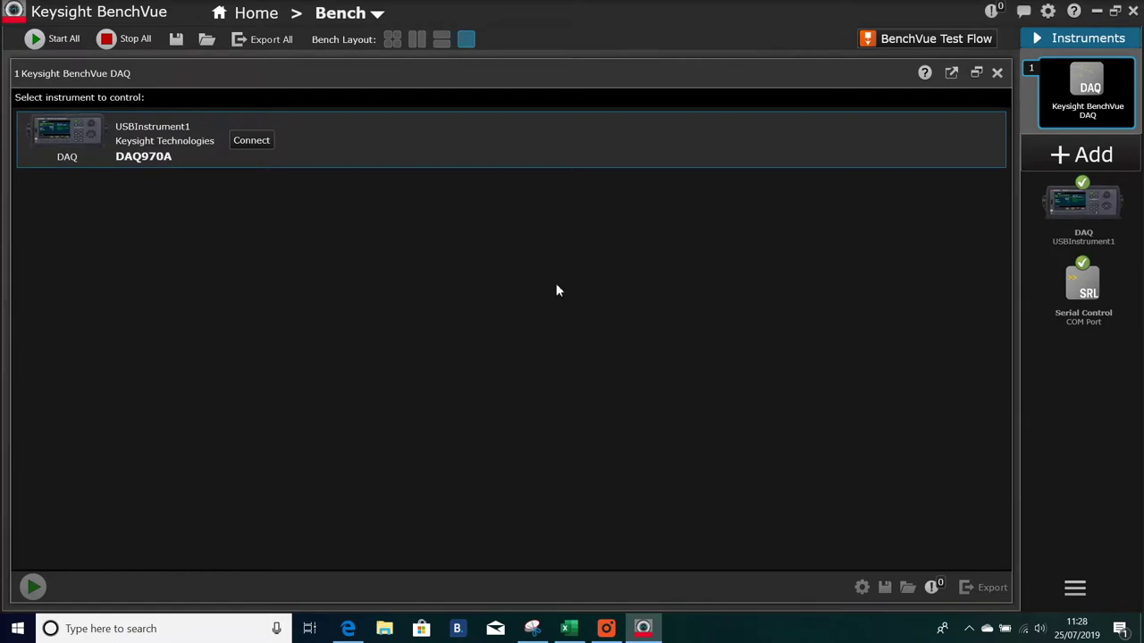
click(252, 140)
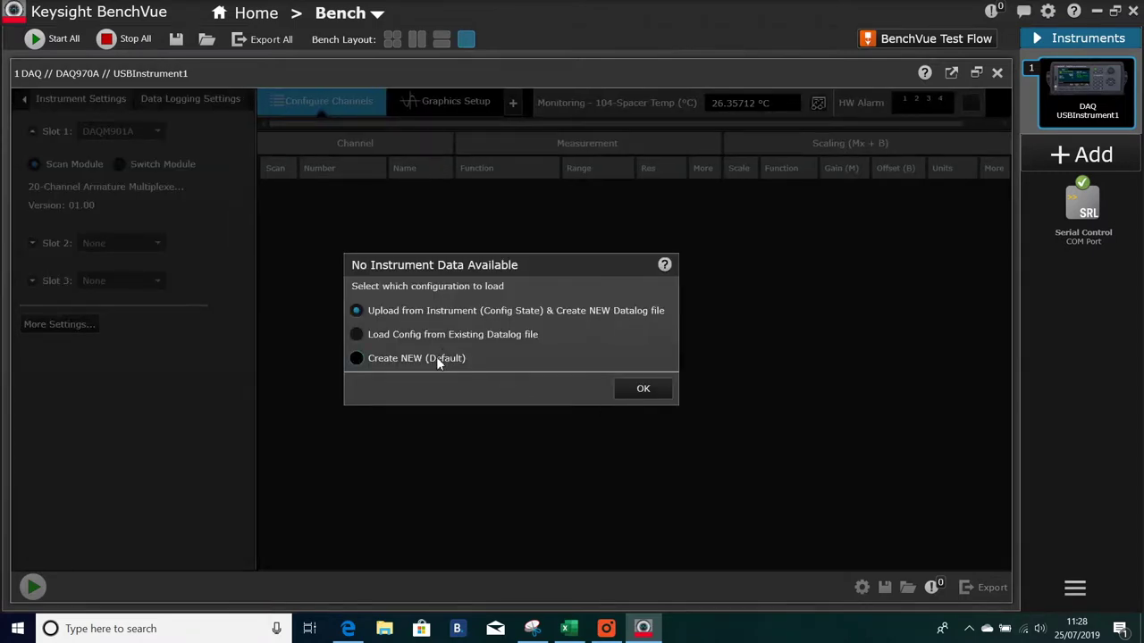
click(358, 358)
click(662, 396)
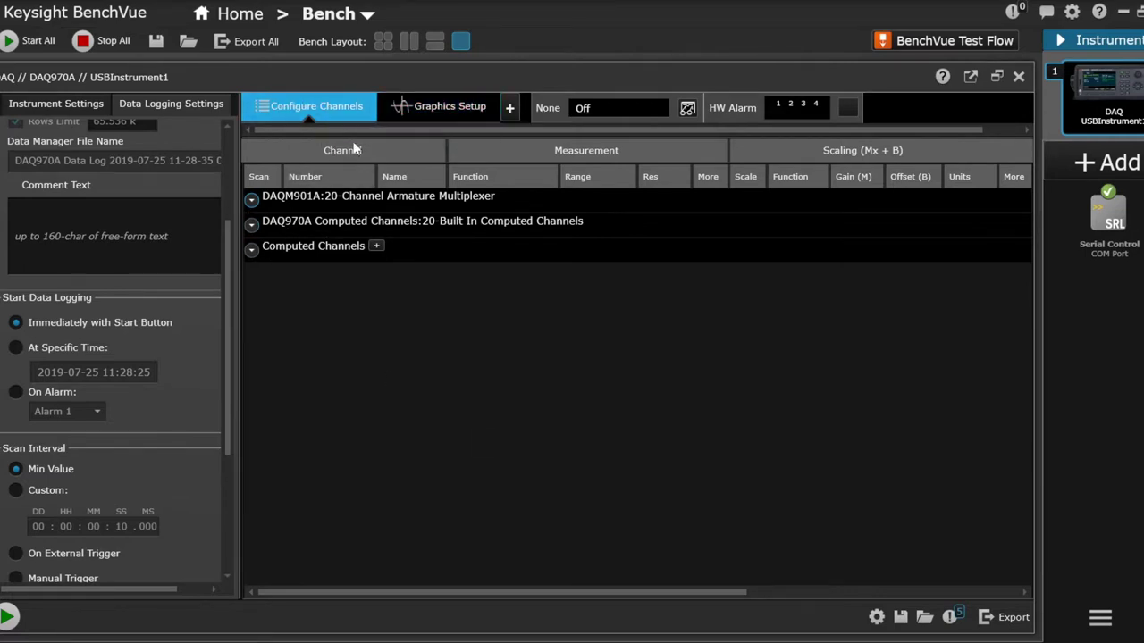
Expand the DAQM901A channel list (101–116) and enable channel 101 for scanning
click(252, 225)
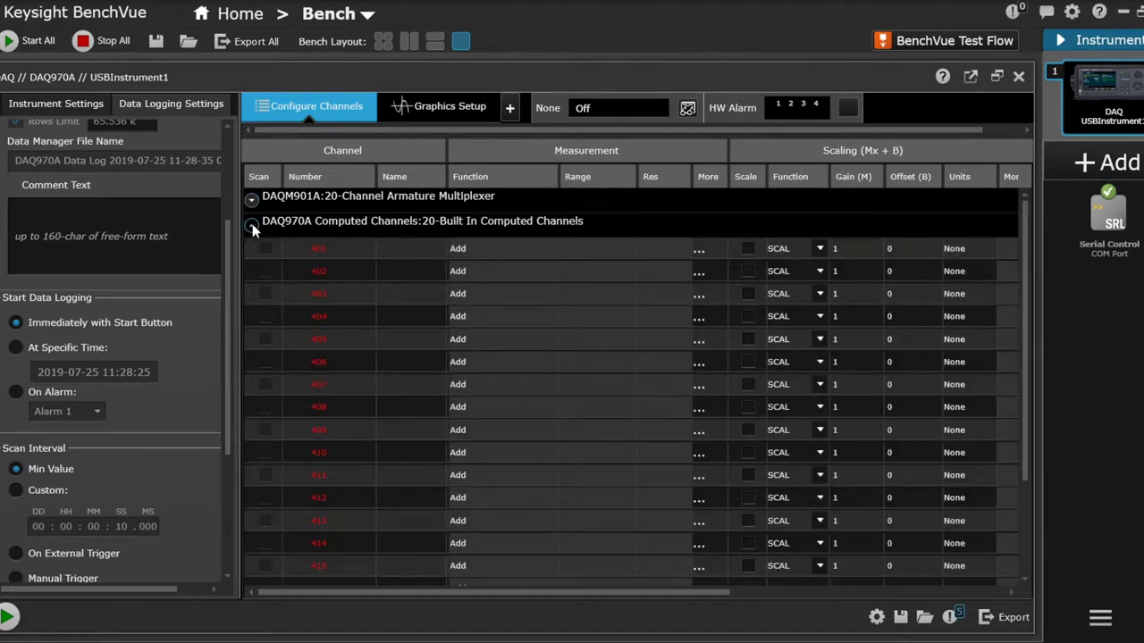
click(252, 224)
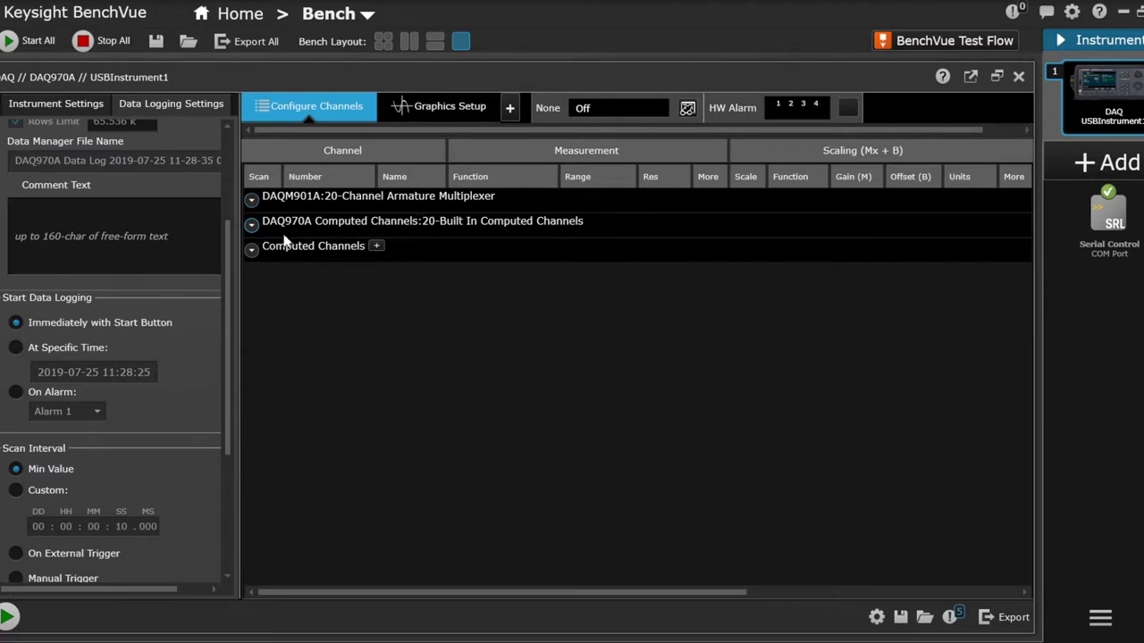
click(251, 200)
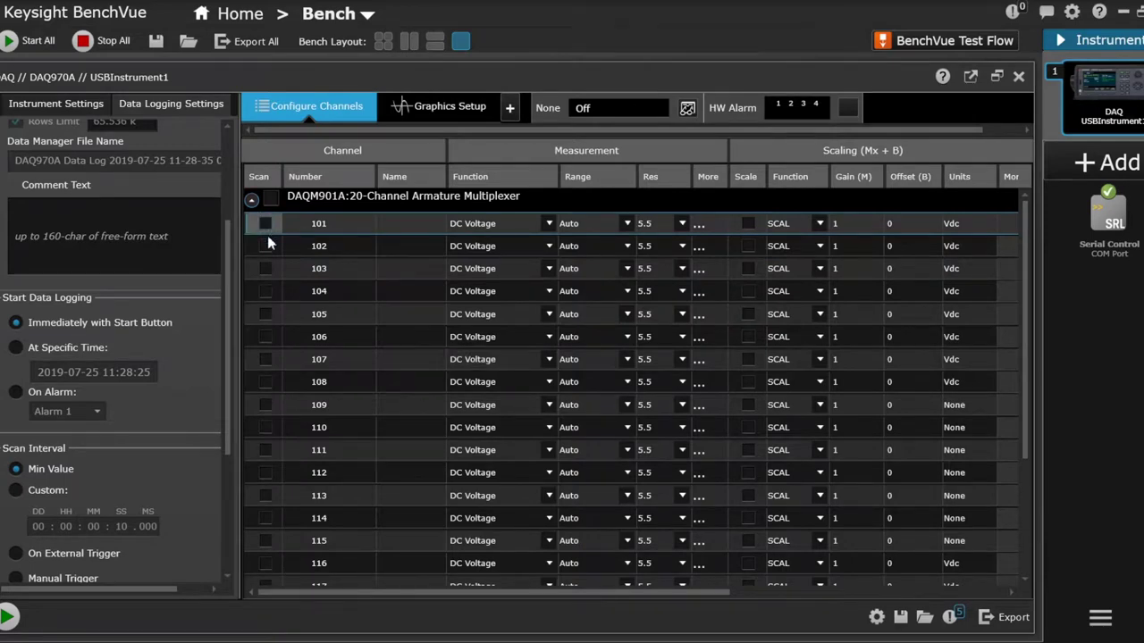
click(266, 225)
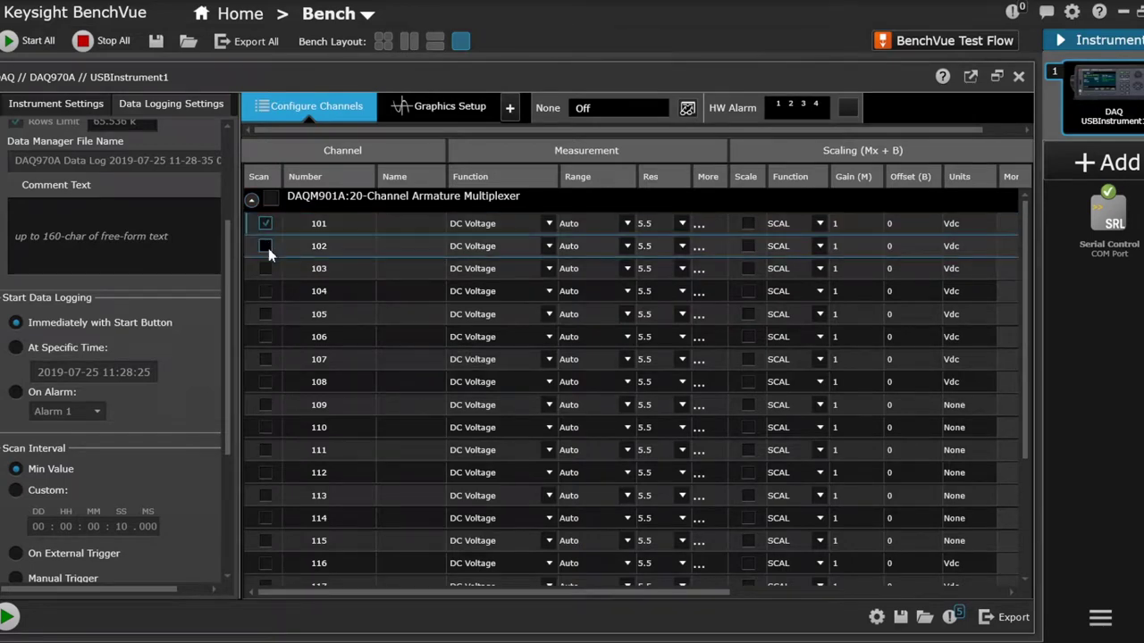
Name channels 101 'C6 Temp' and 102 'C8 Temp', both Type J thermocouple temperatures
click(399, 224)
text(C6 Temp)
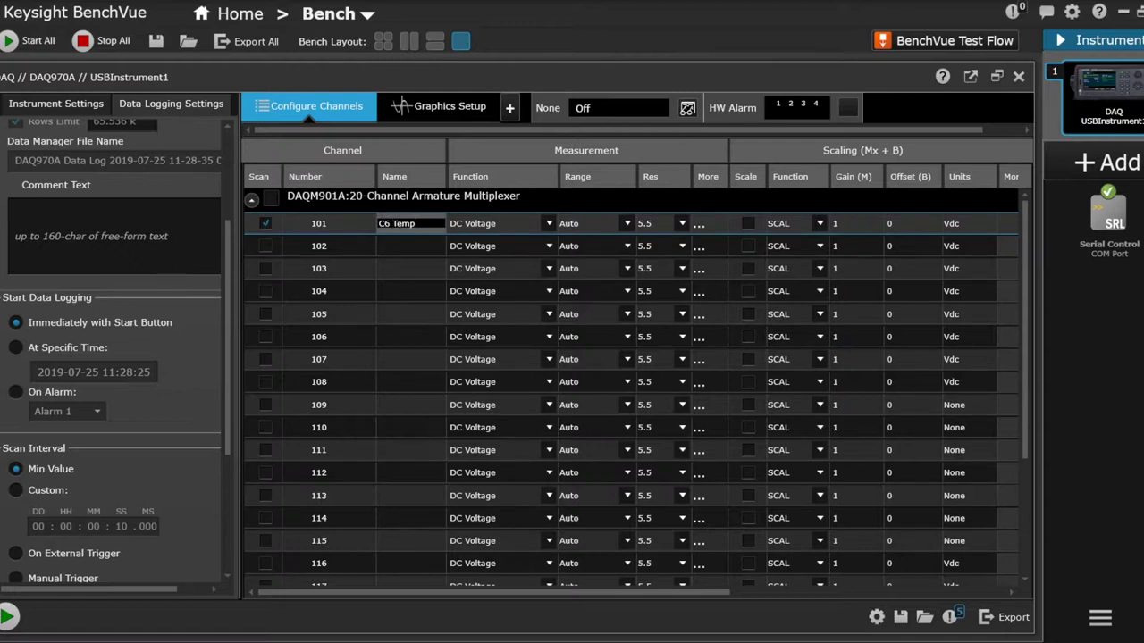
click(549, 224)
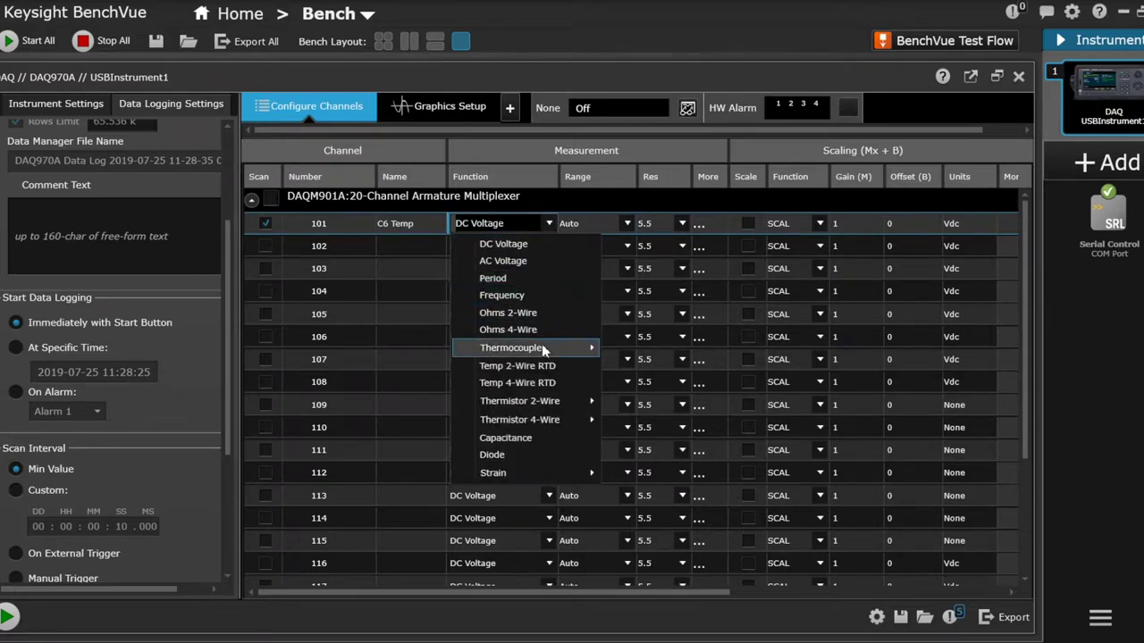
mouse_move(542, 348)
click(639, 348)
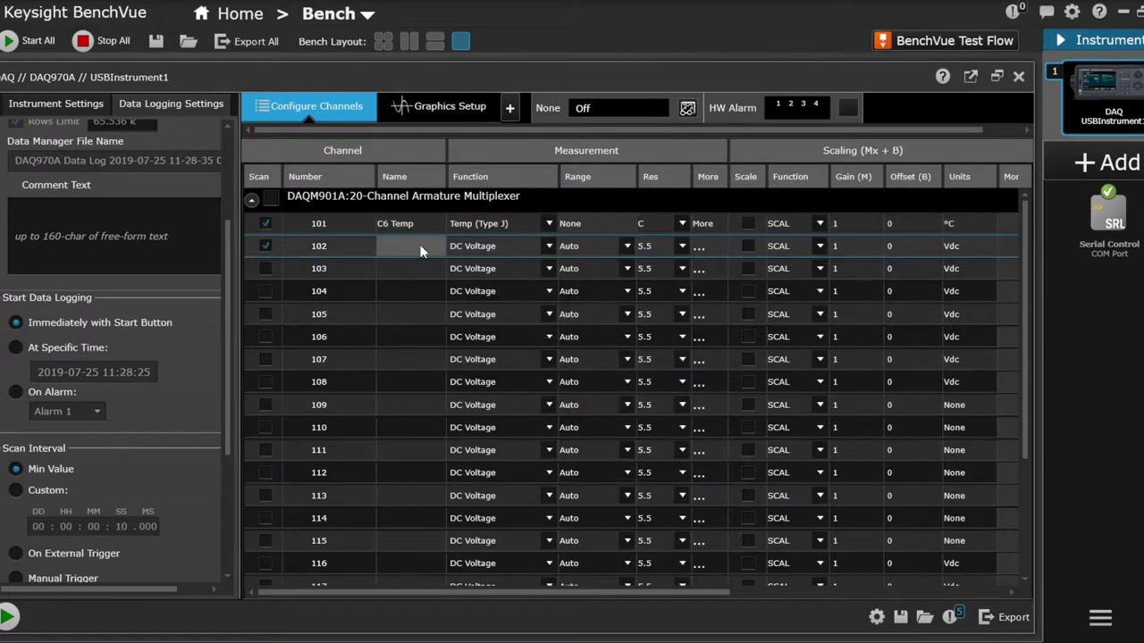
click(421, 249)
text(C8 Temp)
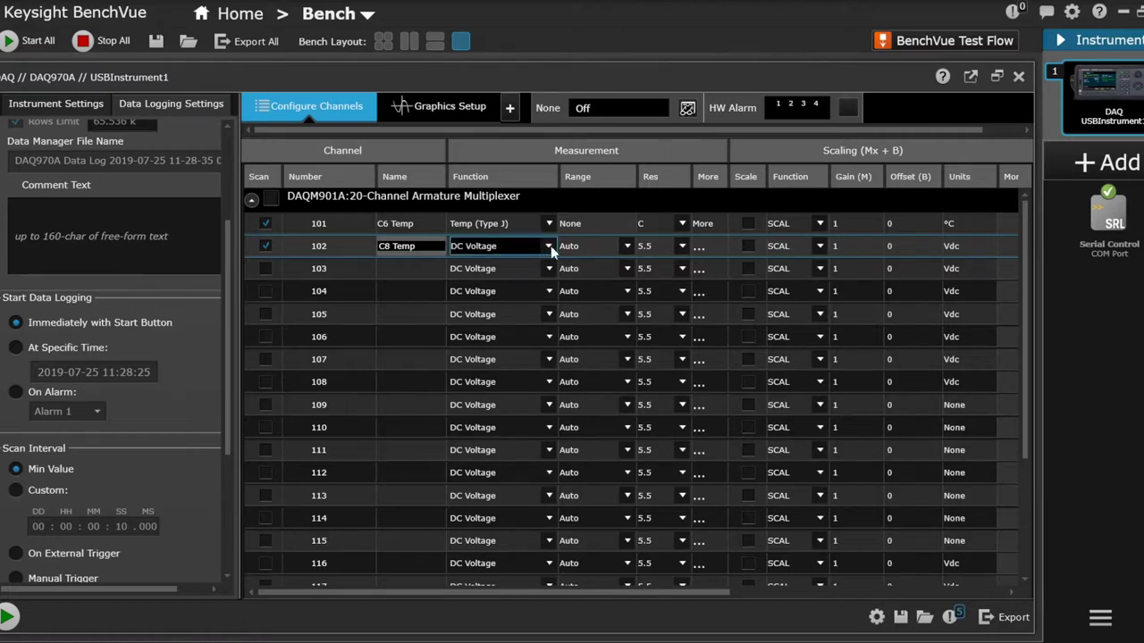
click(550, 245)
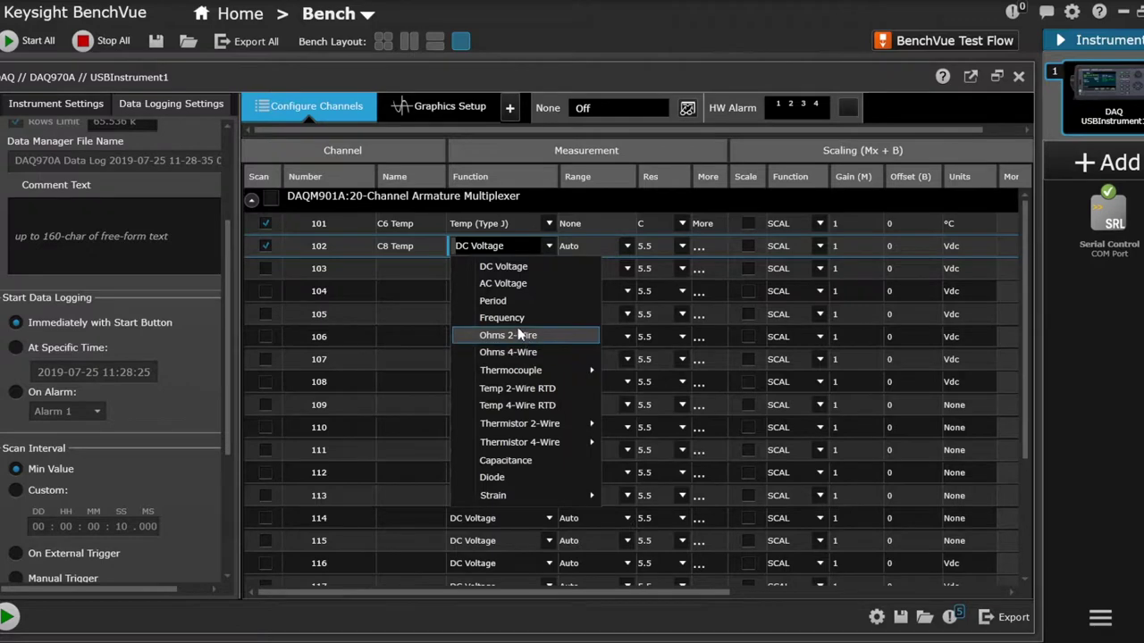
mouse_move(527, 369)
click(652, 369)
Scan channels 103 'Amp temp' and 104 'Spacer temp' as Type J thermocouple temperatures
click(396, 271)
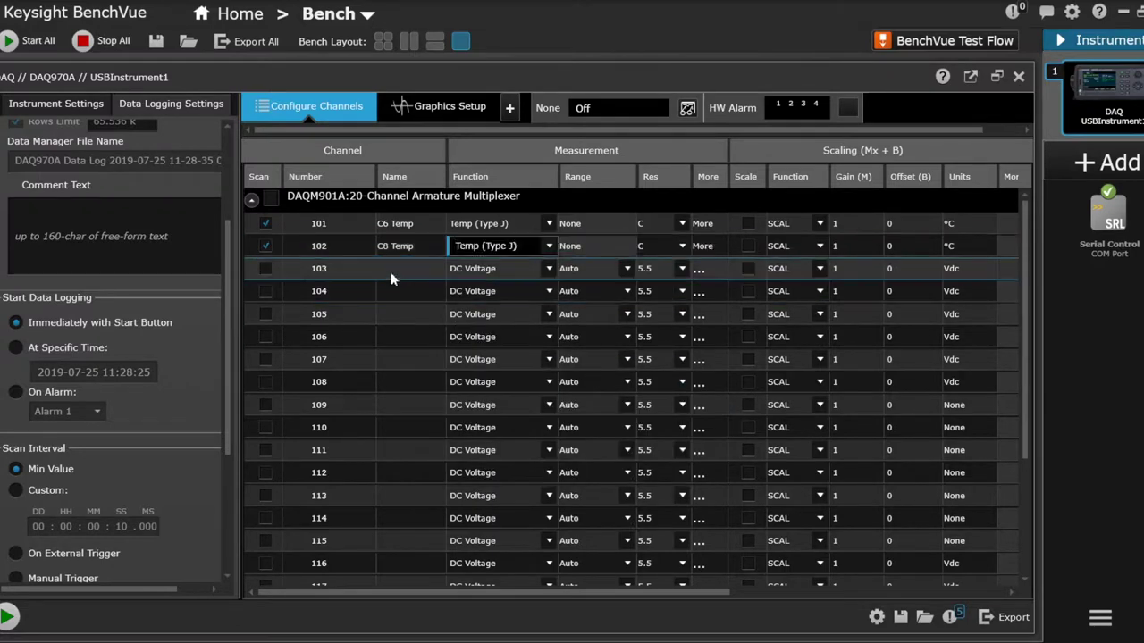
click(396, 271)
text(Amp temp)
key(Tab)
click(549, 268)
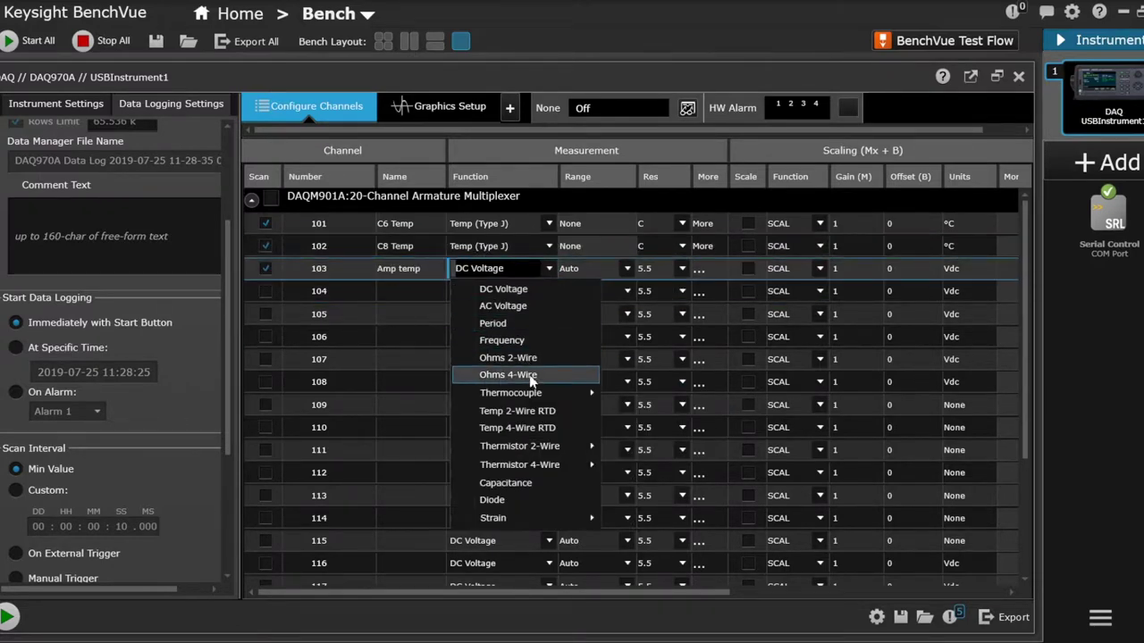
click(651, 391)
click(266, 291)
click(400, 292)
text(Spacer temp)
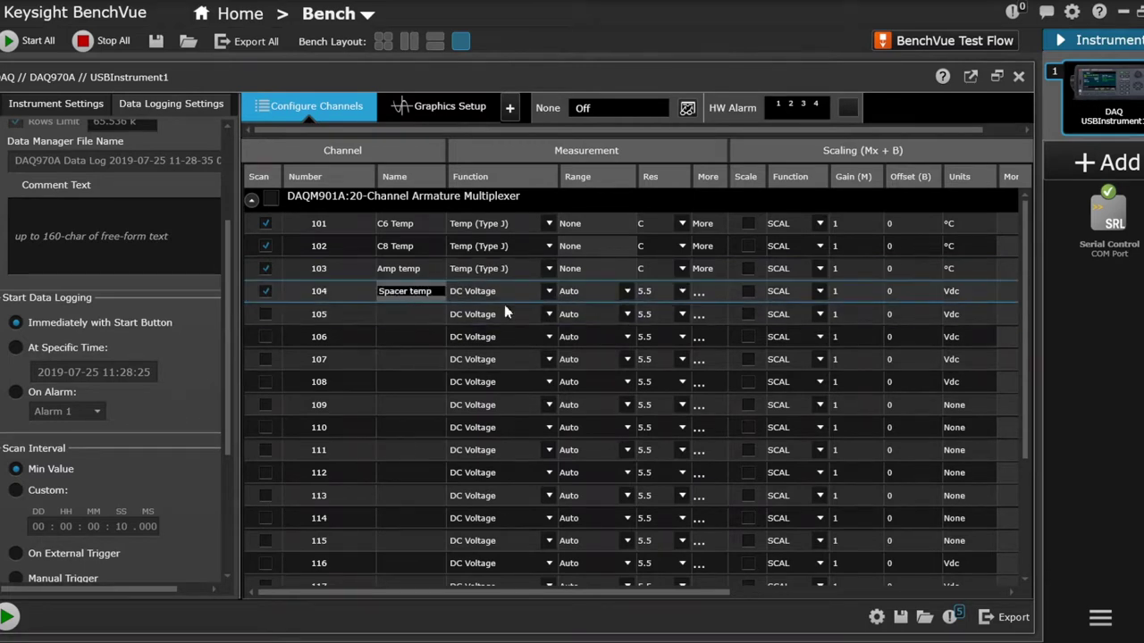
key(Tab)
click(504, 297)
mouse_move(527, 415)
click(651, 415)
Scan channel 105 'HSink Temp' as Type J thermocouple, and enable channel 106 named VIn
click(267, 314)
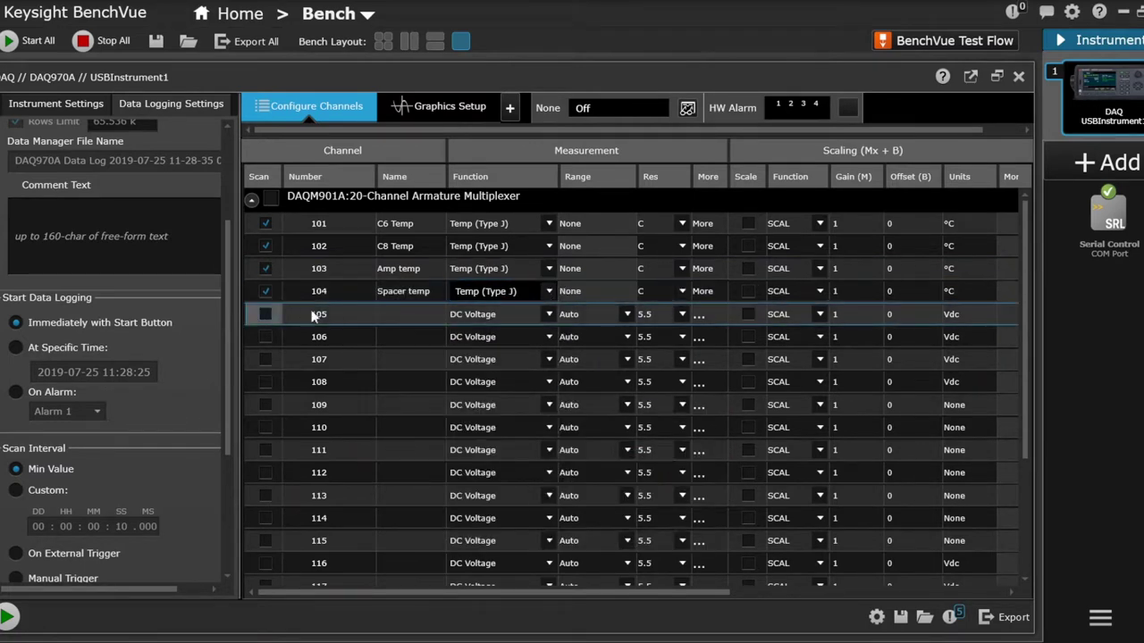
click(399, 313)
text(HSink Temp)
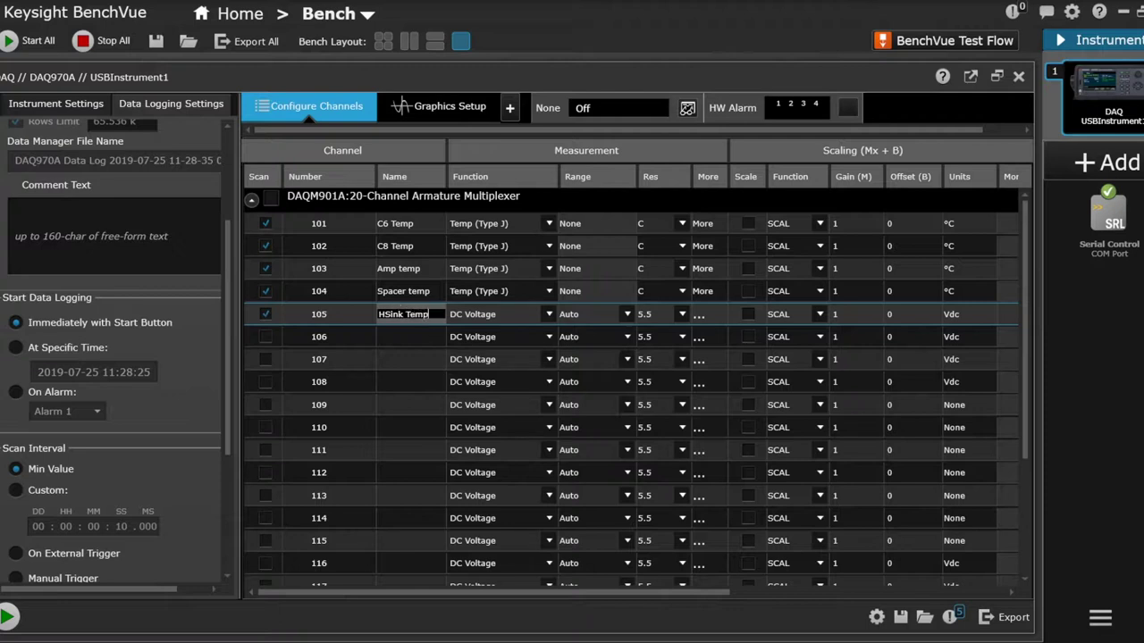
key(Tab)
click(549, 315)
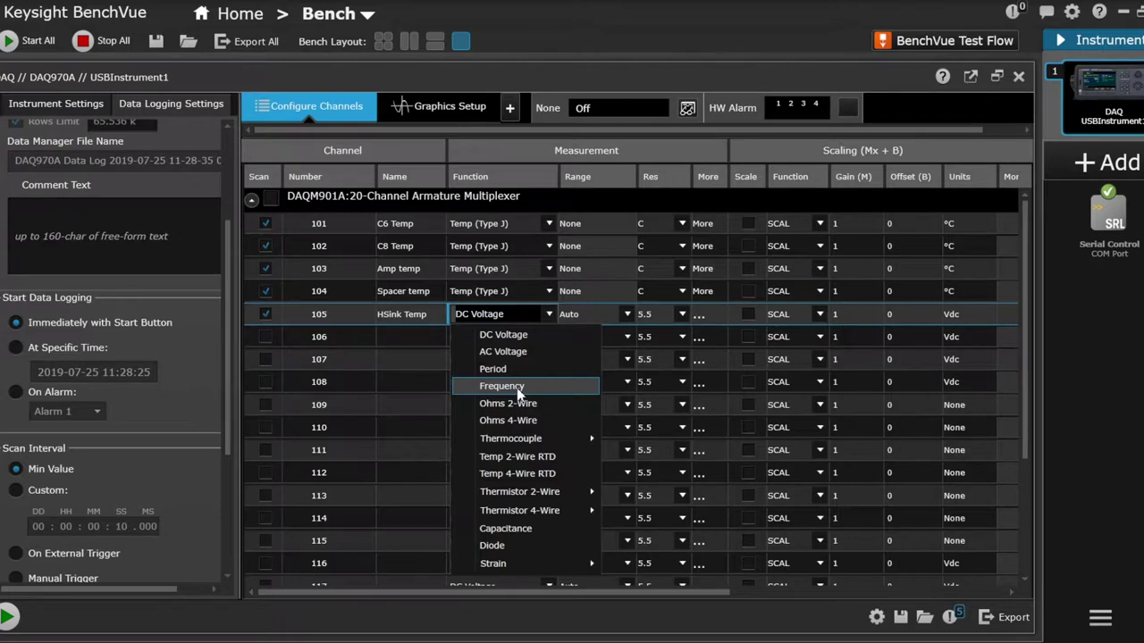
mouse_move(525, 447)
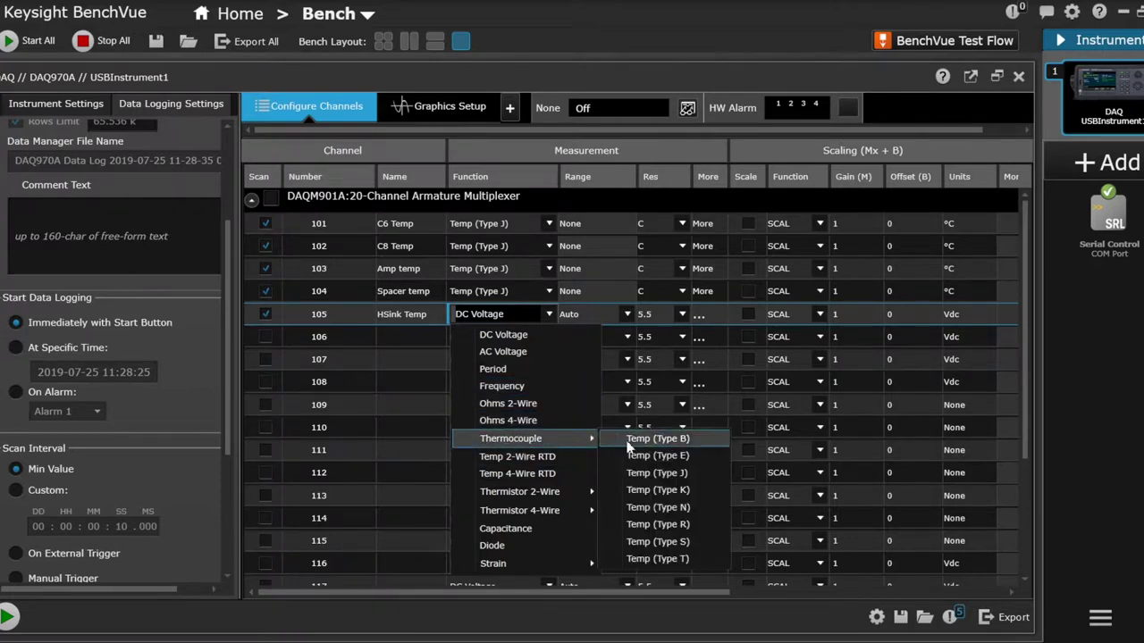
click(636, 473)
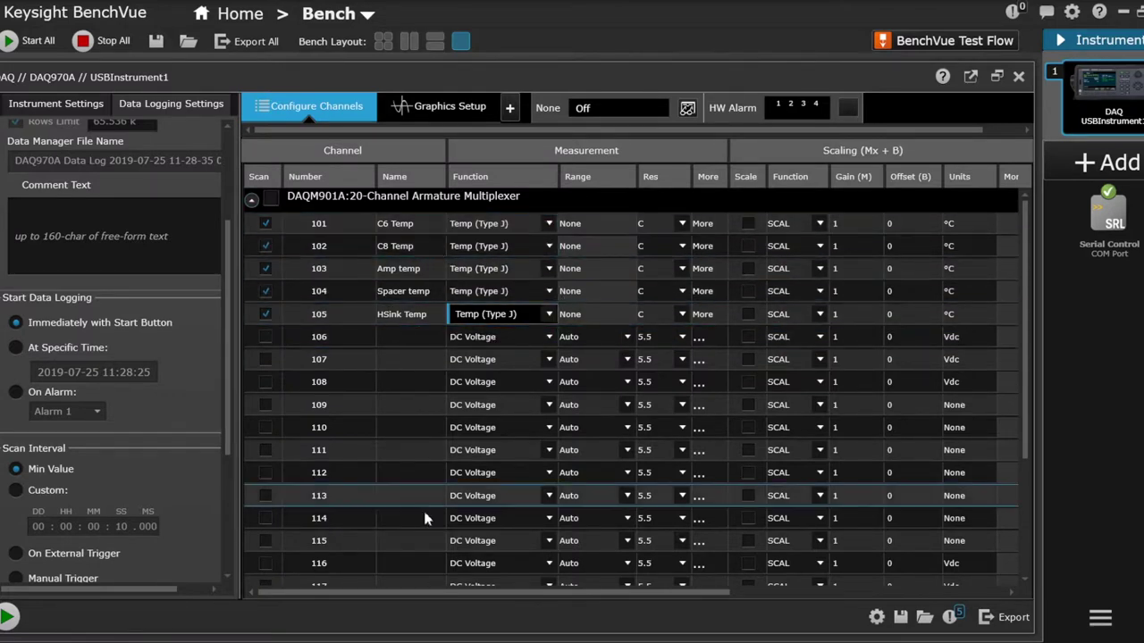
click(263, 337)
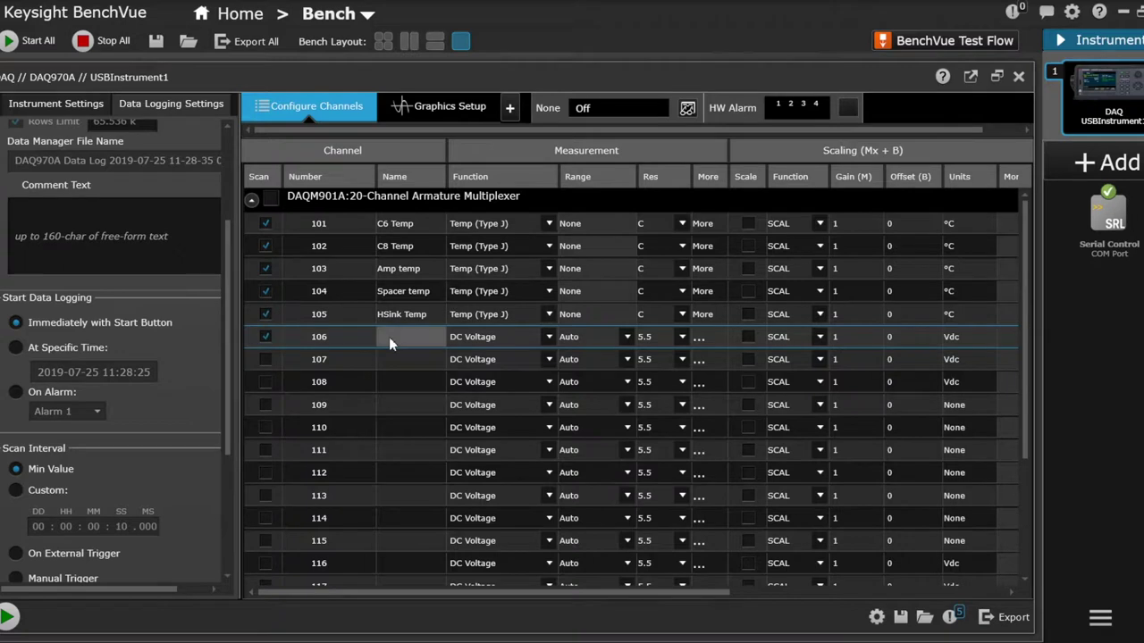
click(389, 337)
text(Vin)
Enable channel 107 as VOut and set channels 106 and 107 to AC Voltage, 10 V range
click(600, 336)
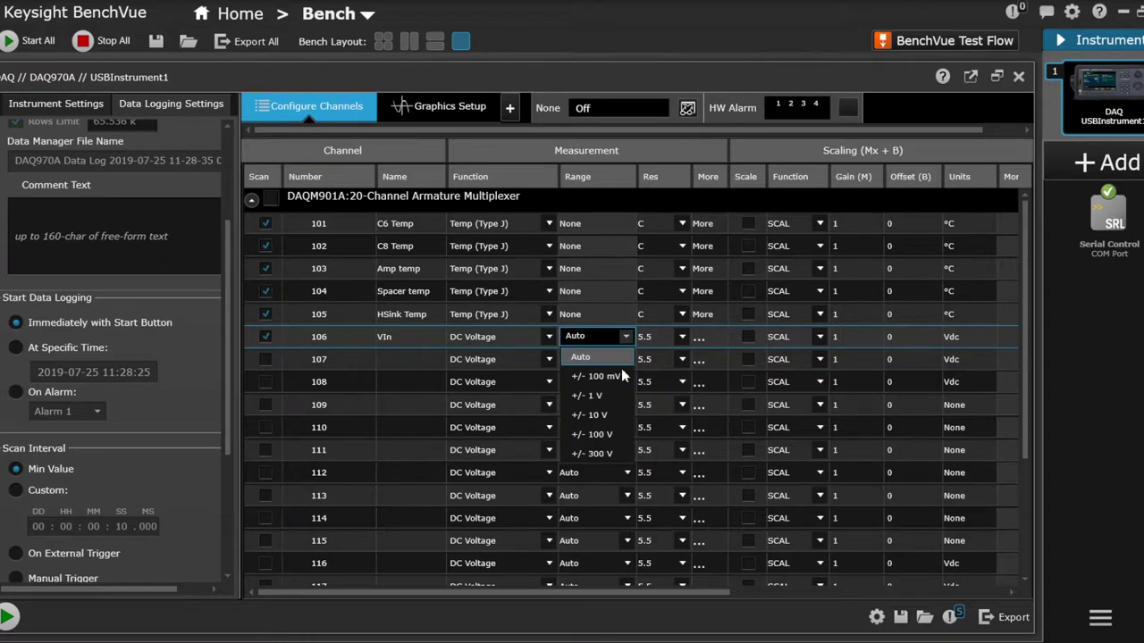
click(603, 419)
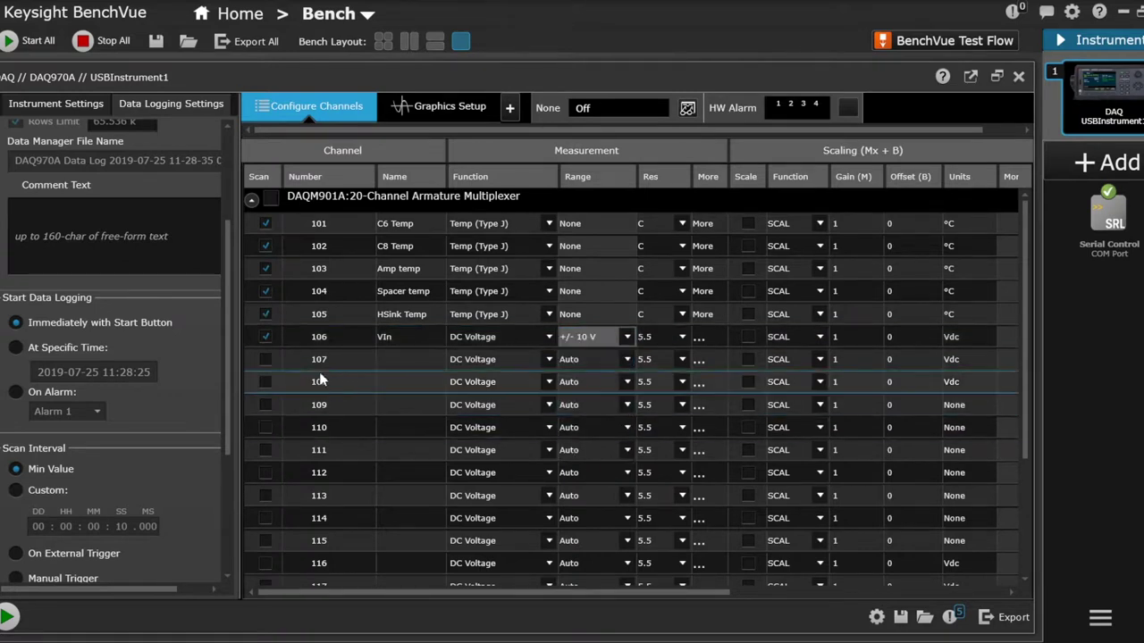
click(266, 359)
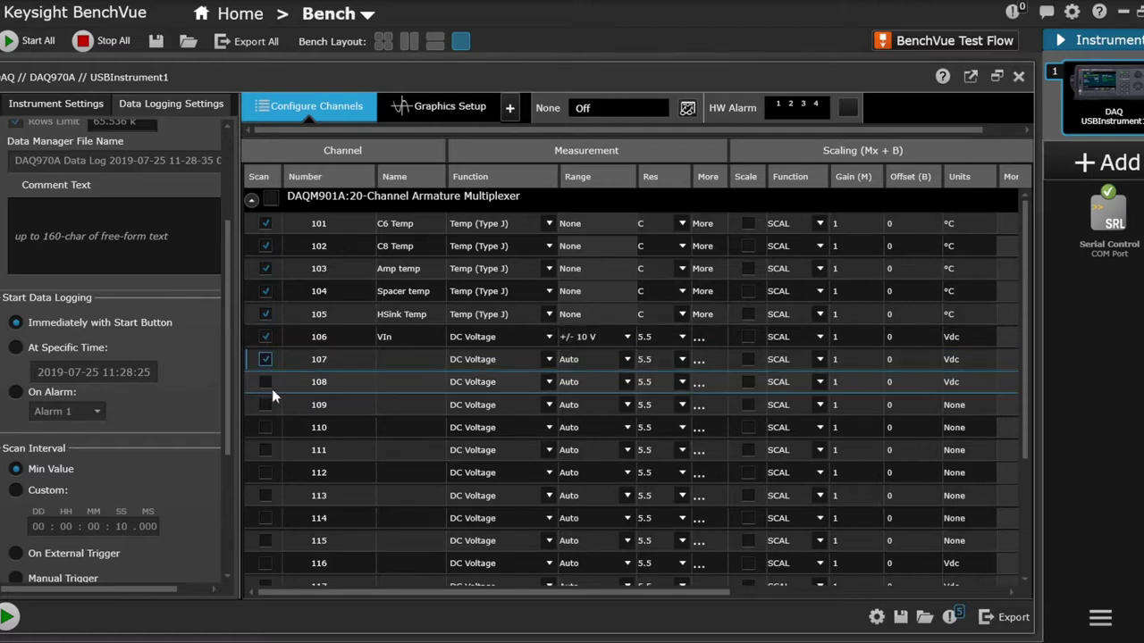
click(394, 362)
click(393, 362)
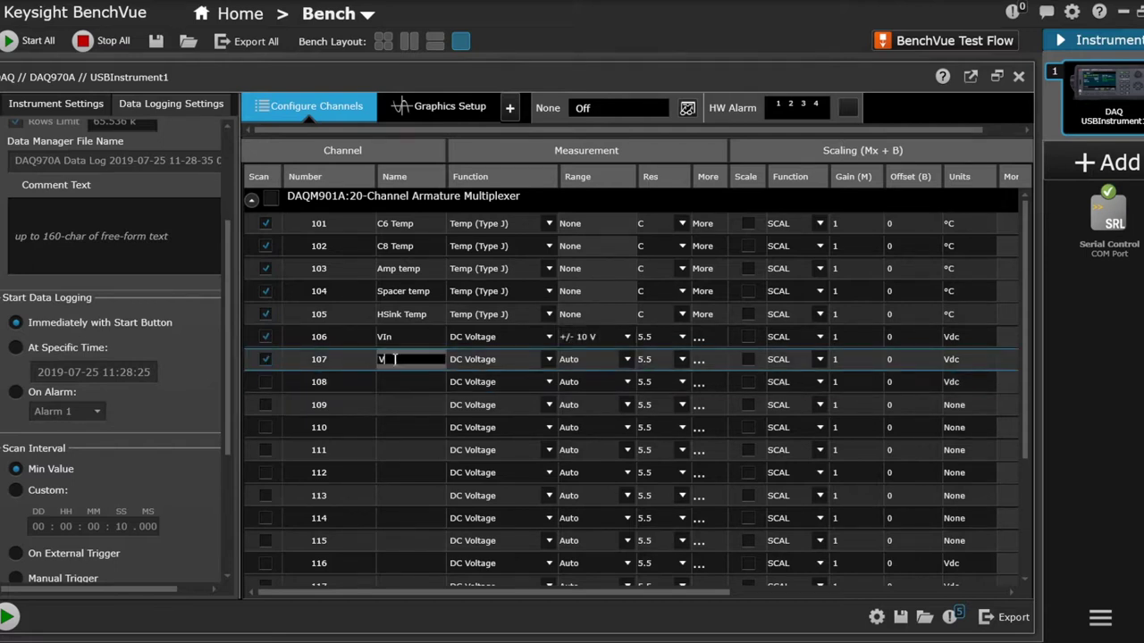
text(VOut)
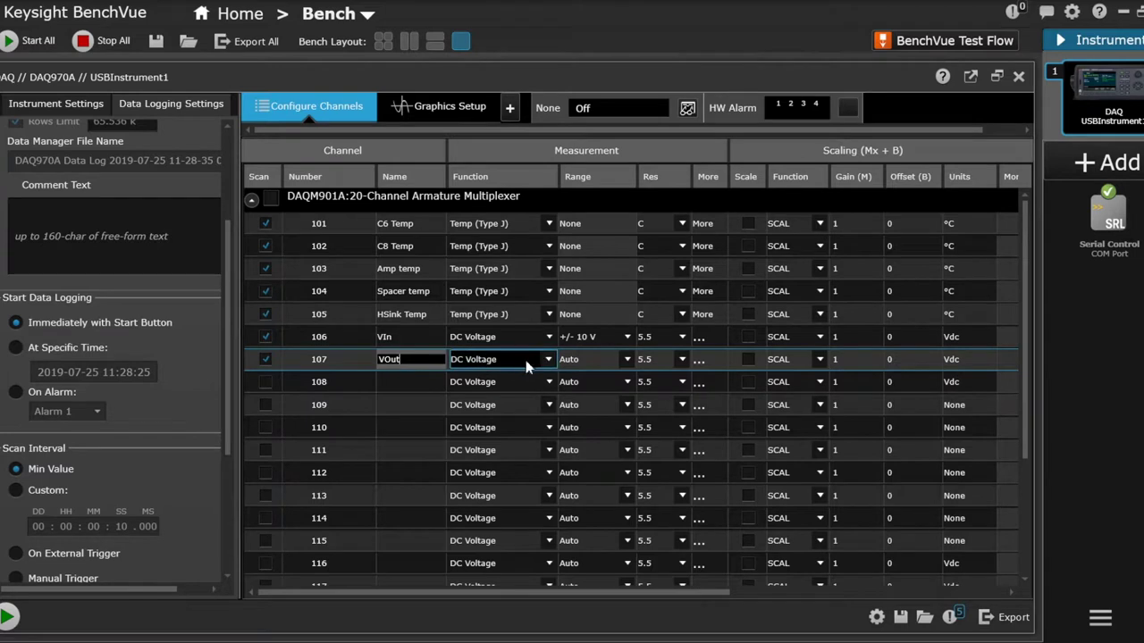
click(549, 360)
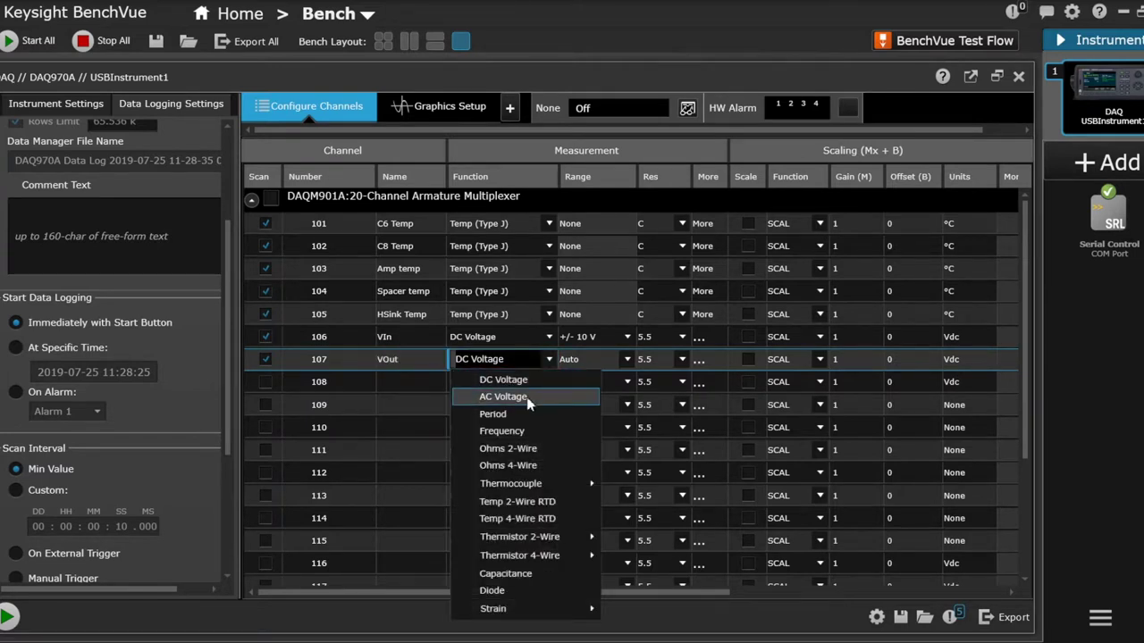
click(507, 396)
click(546, 338)
click(524, 375)
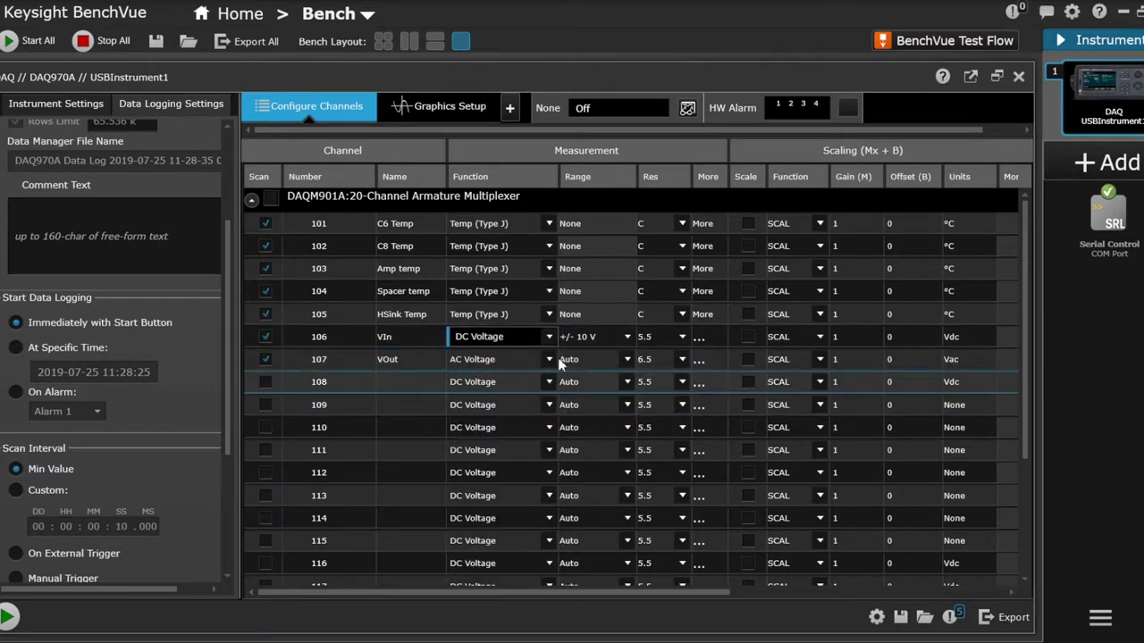
click(628, 339)
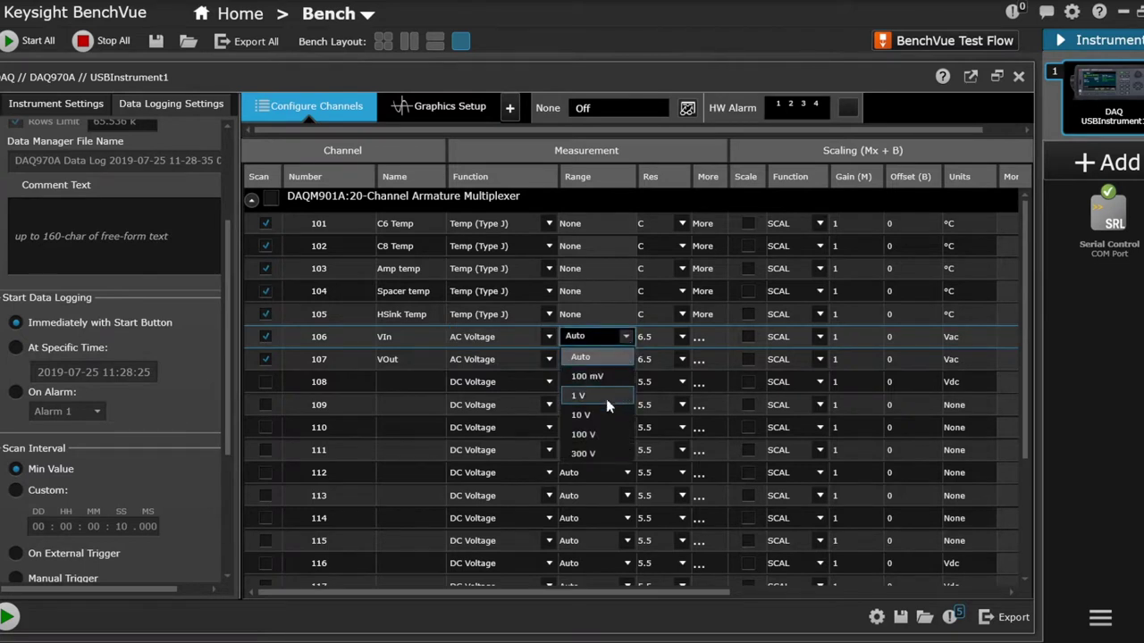
click(603, 414)
click(625, 360)
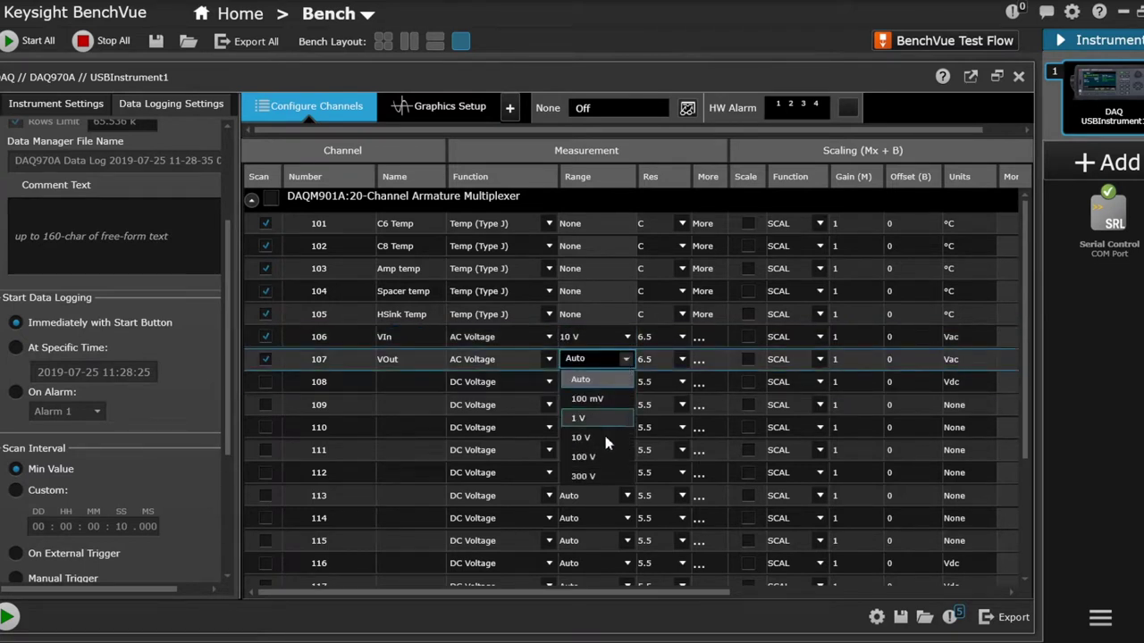
click(525, 429)
click(385, 382)
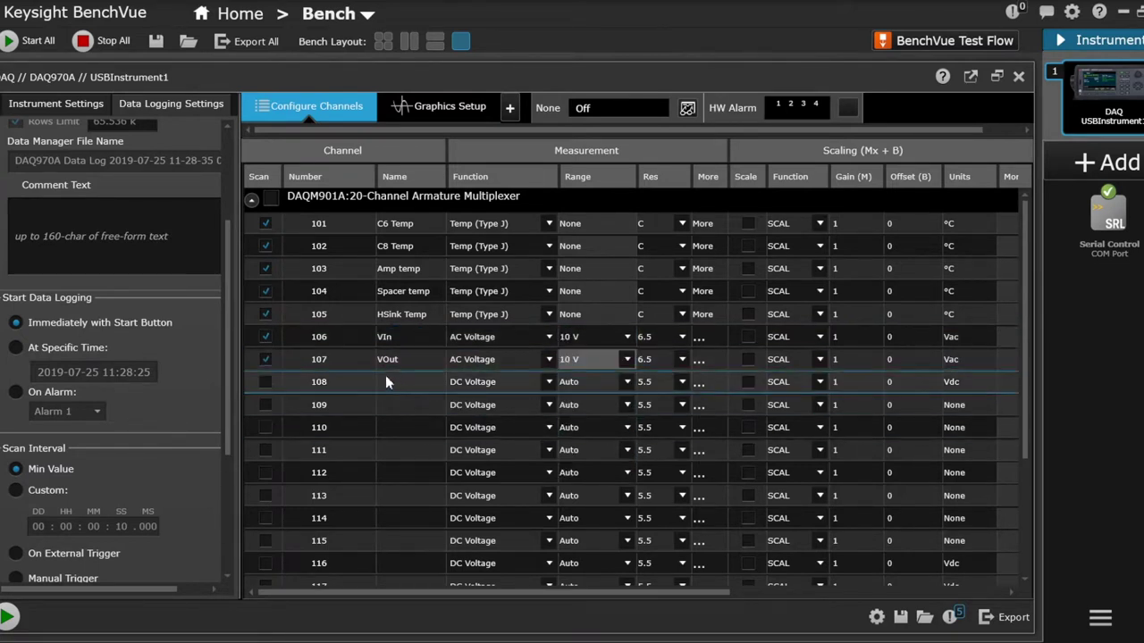
Enable channel 108 named IOut, measuring AC Voltage on the 1 V range
click(266, 382)
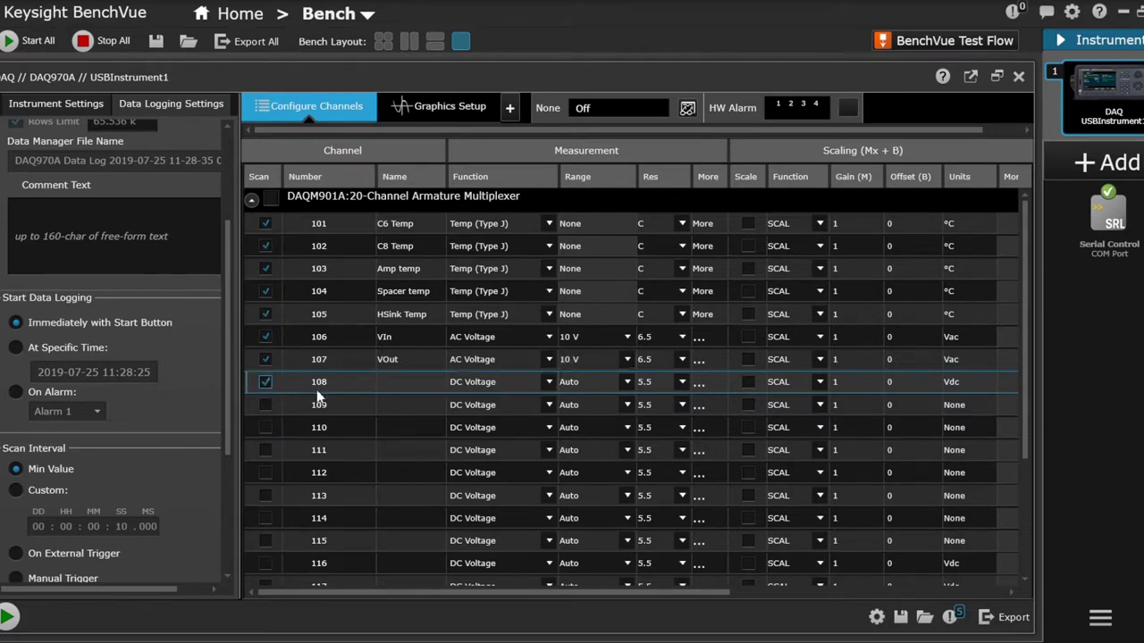
click(403, 386)
text(IOut)
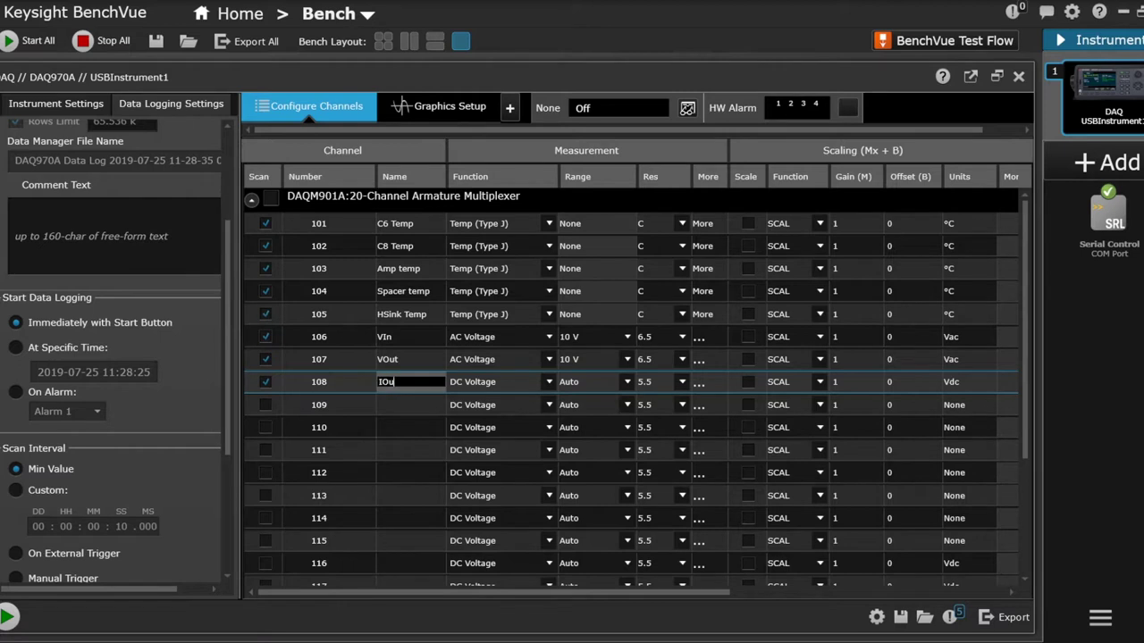
click(534, 381)
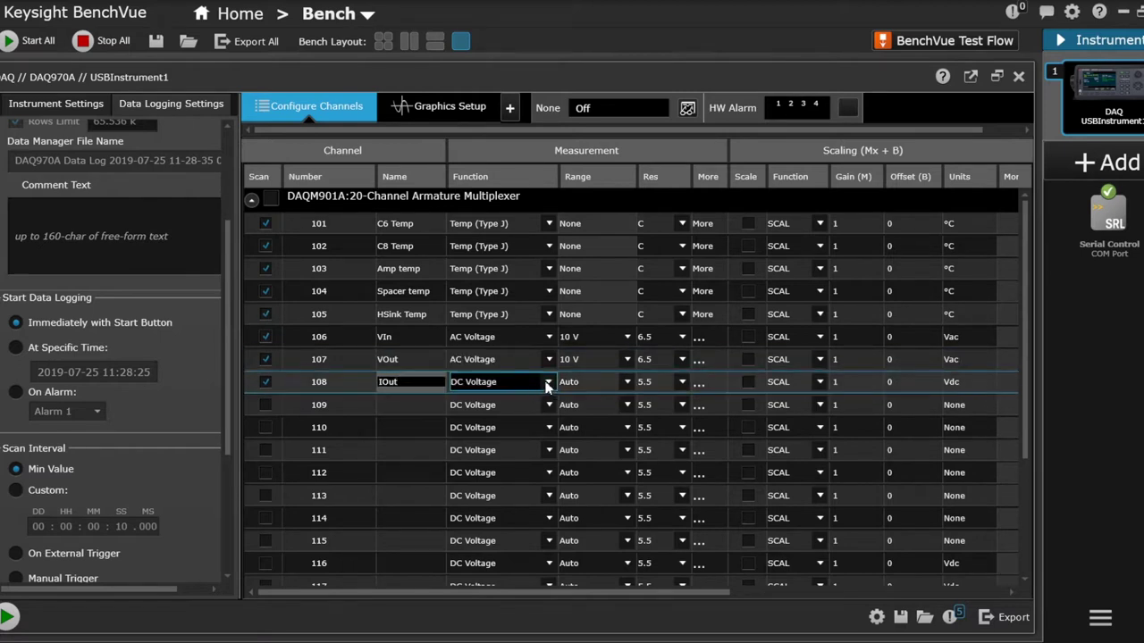
click(546, 383)
click(503, 419)
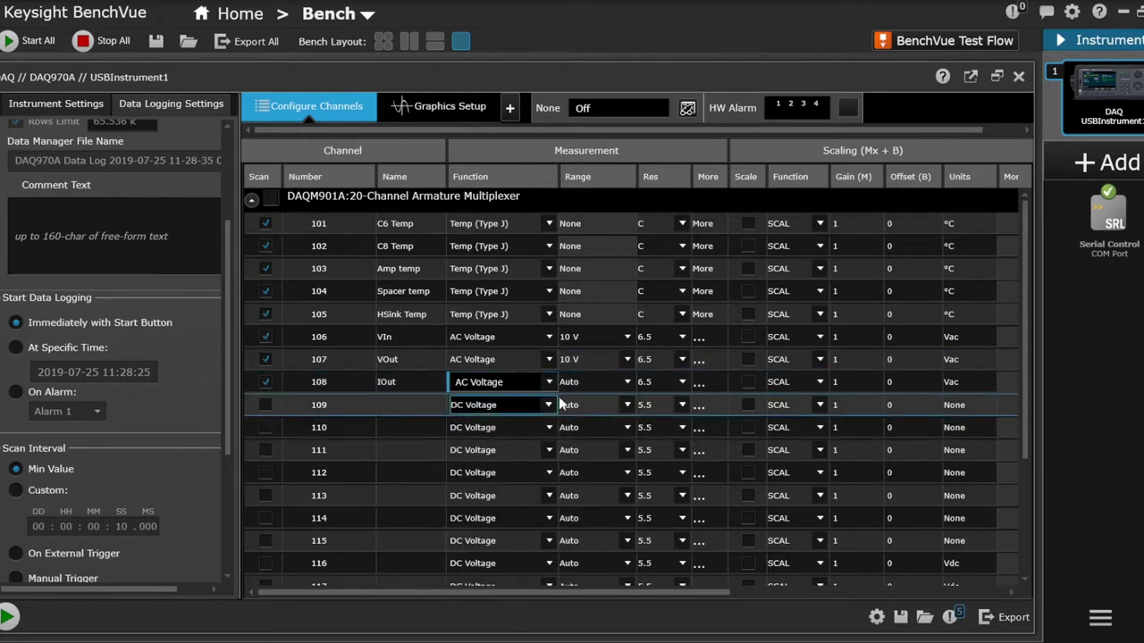
click(625, 383)
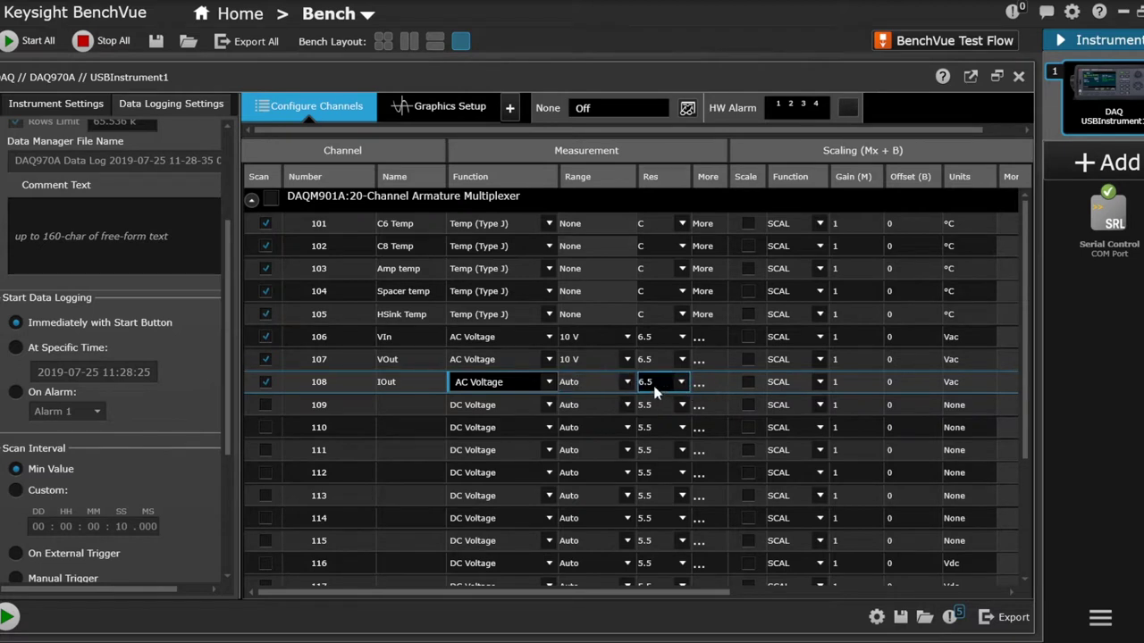
click(628, 384)
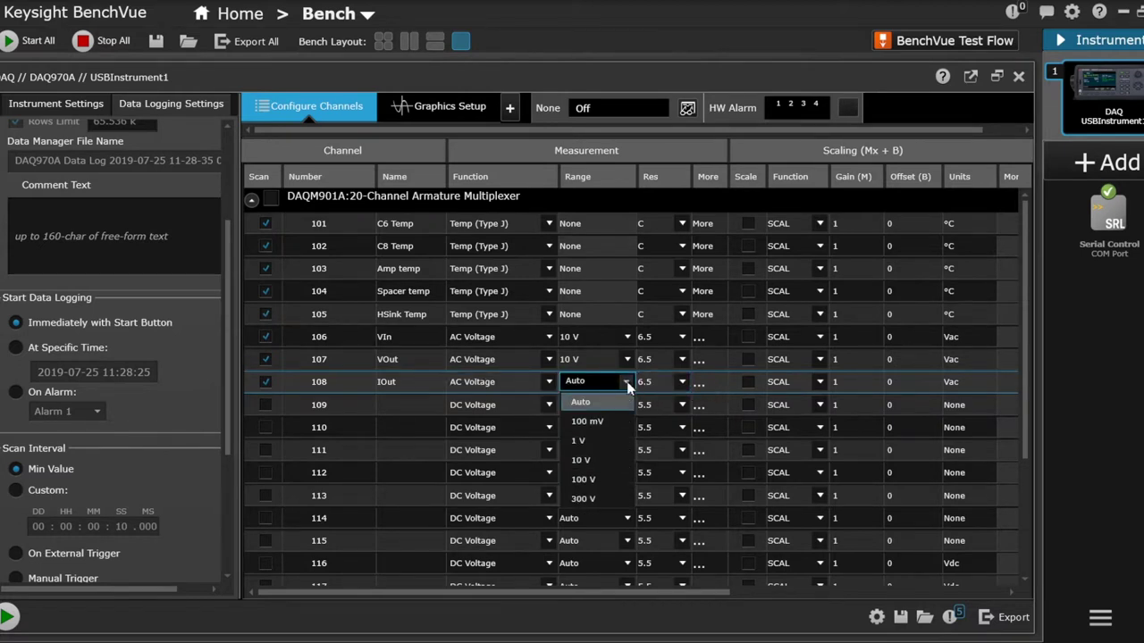
click(604, 443)
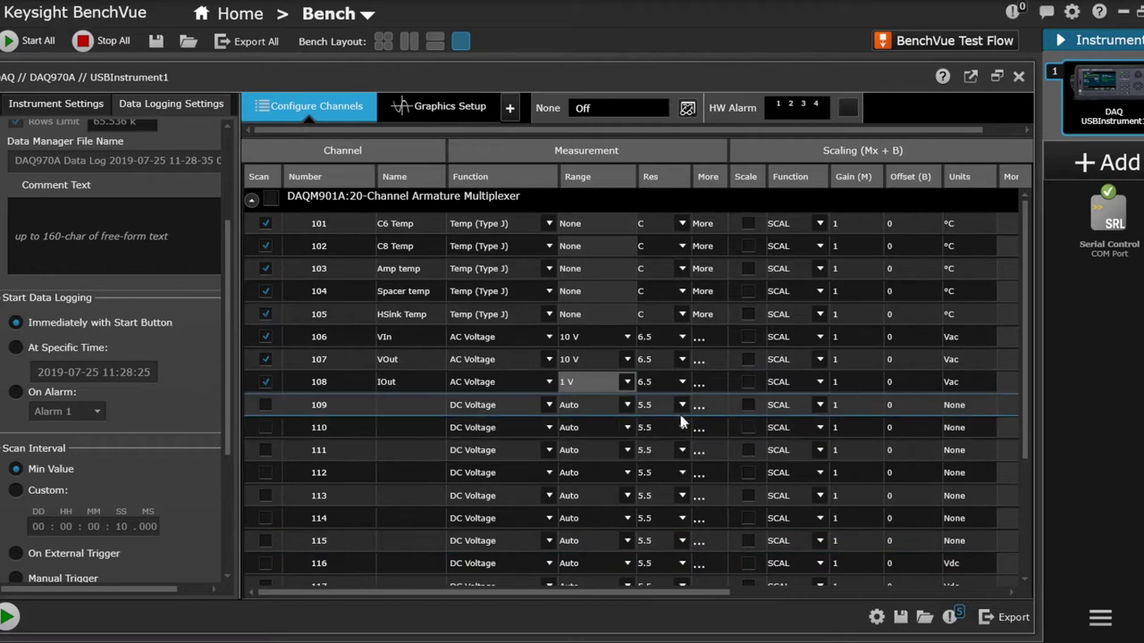
Turn on Scale for channel 108 with Gain (M) 10 and Aac units
click(748, 381)
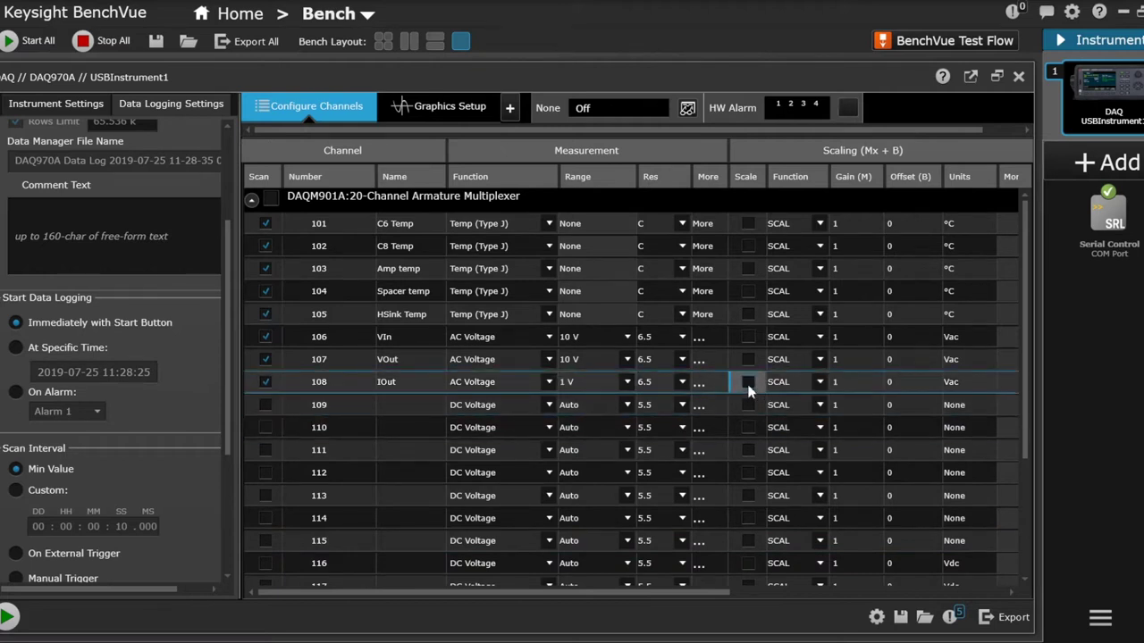
click(858, 383)
text(10)
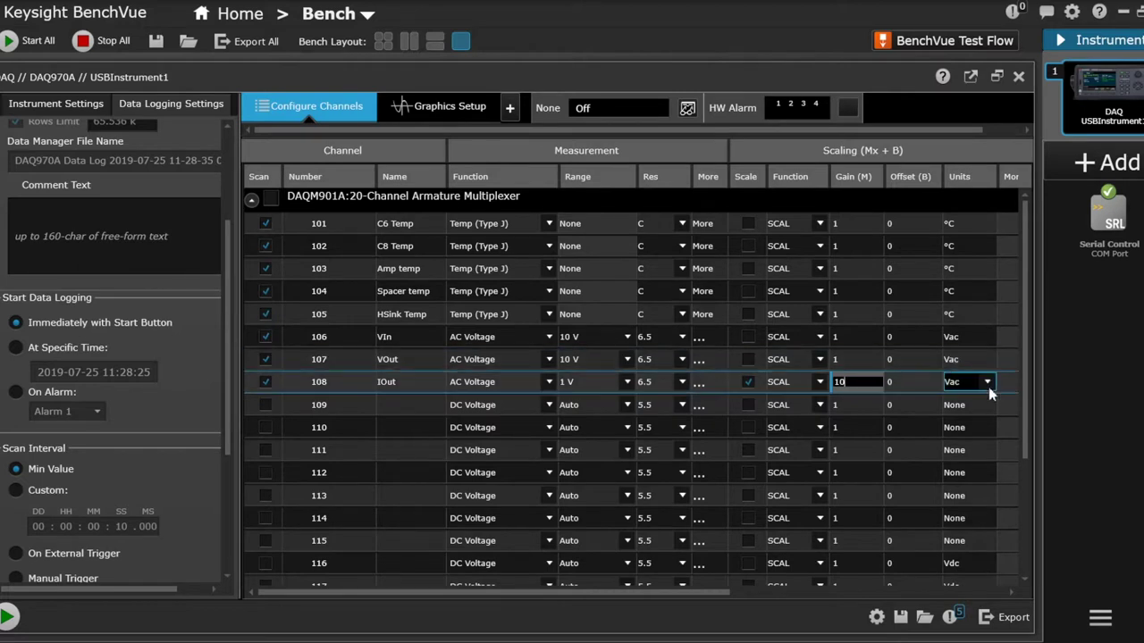
click(986, 384)
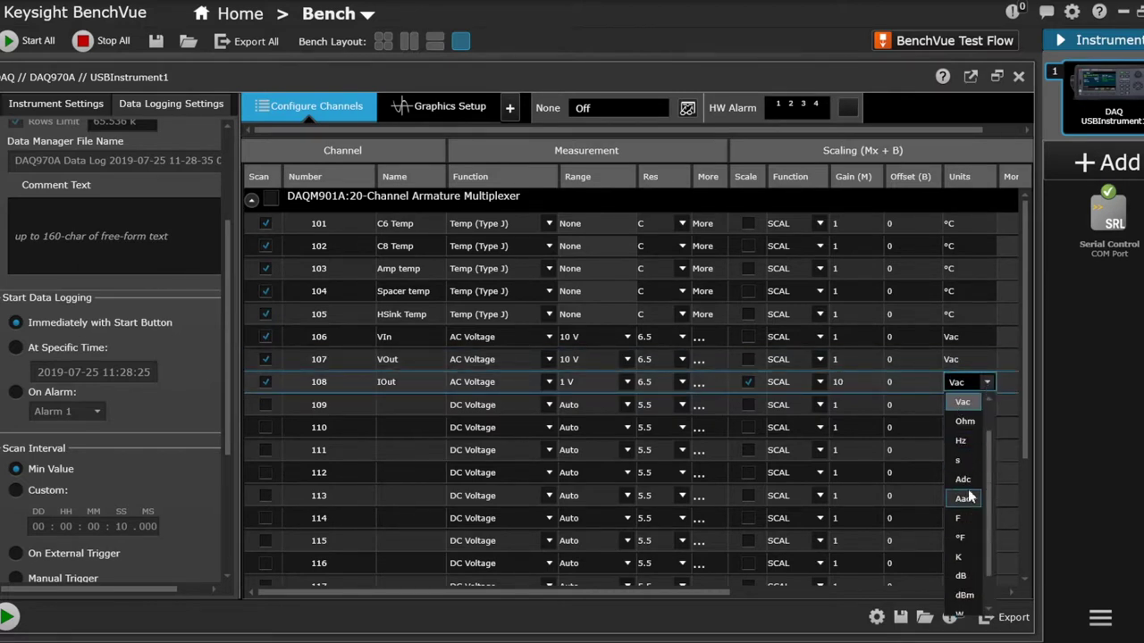
scroll(974, 488, up, 1)
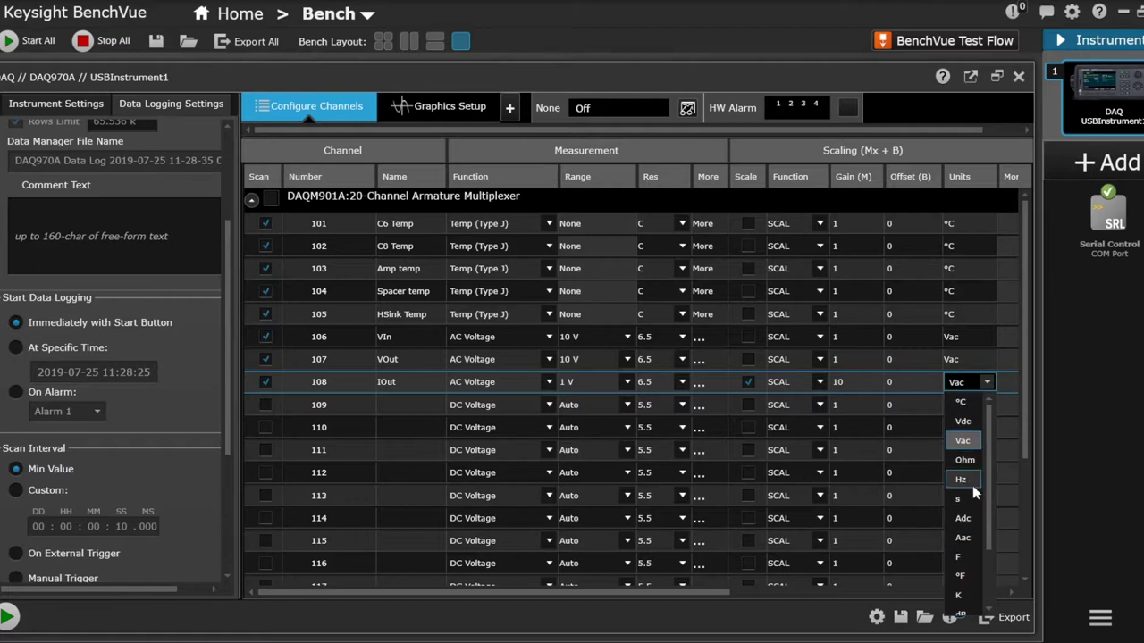
scroll(972, 485, down, 1)
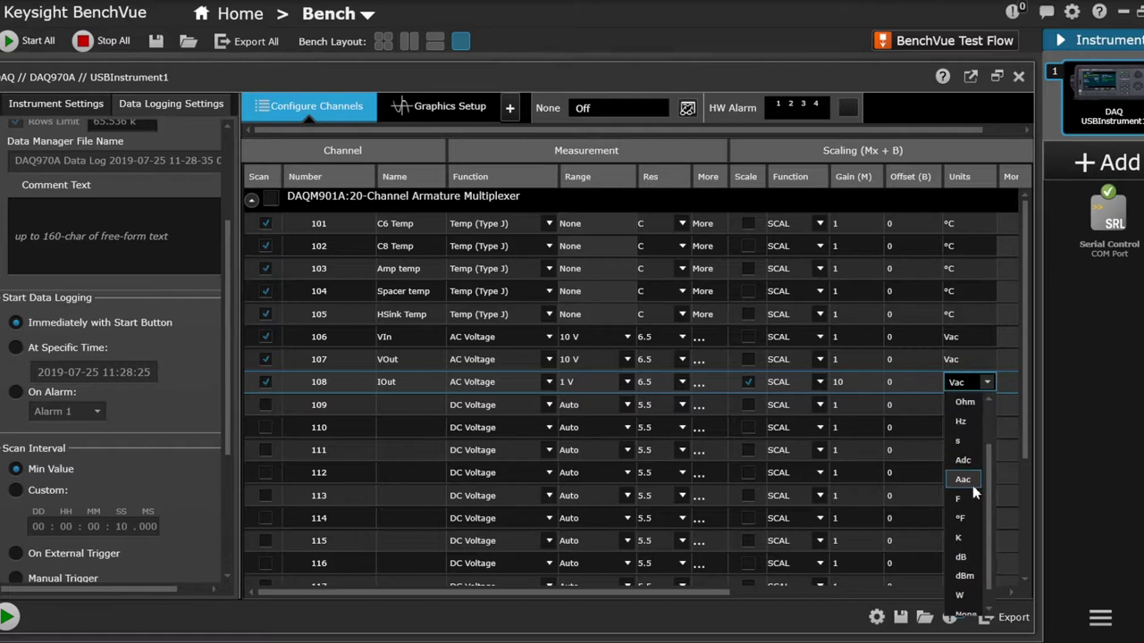
click(970, 484)
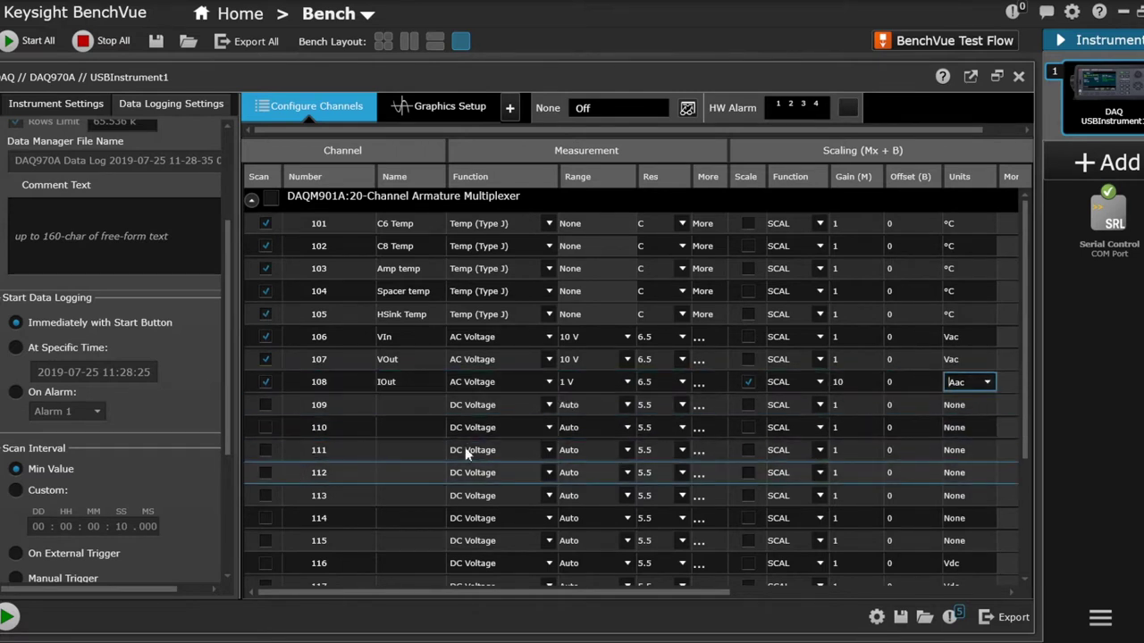
scroll(299, 457, down, 2)
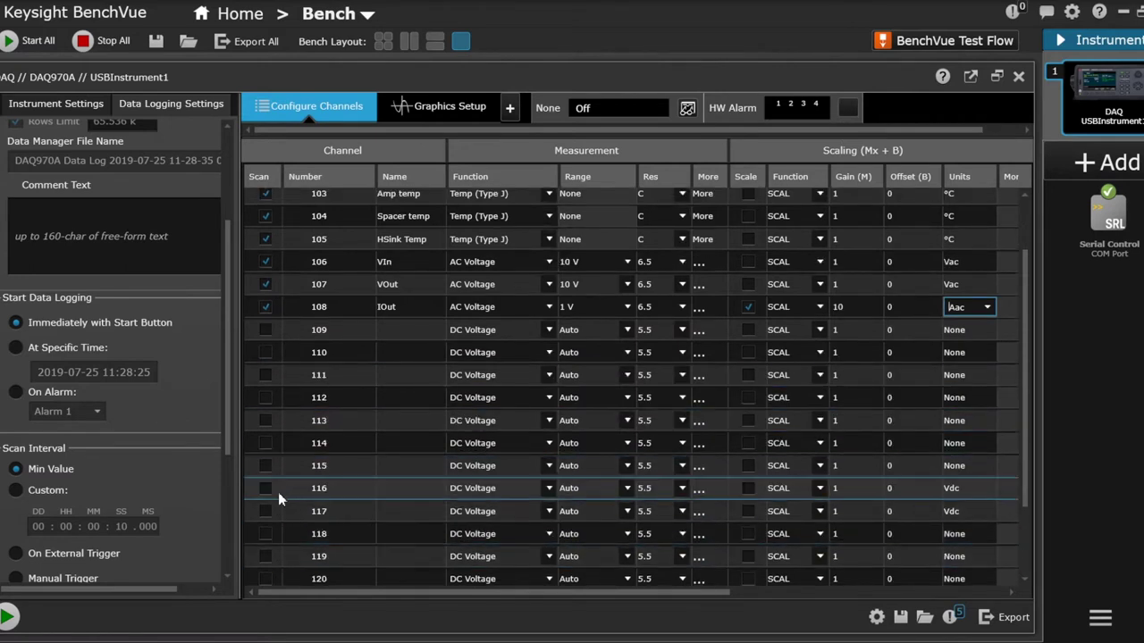
Enable scanning on channels 116 and 117 and set both to Frequency
click(264, 488)
click(264, 511)
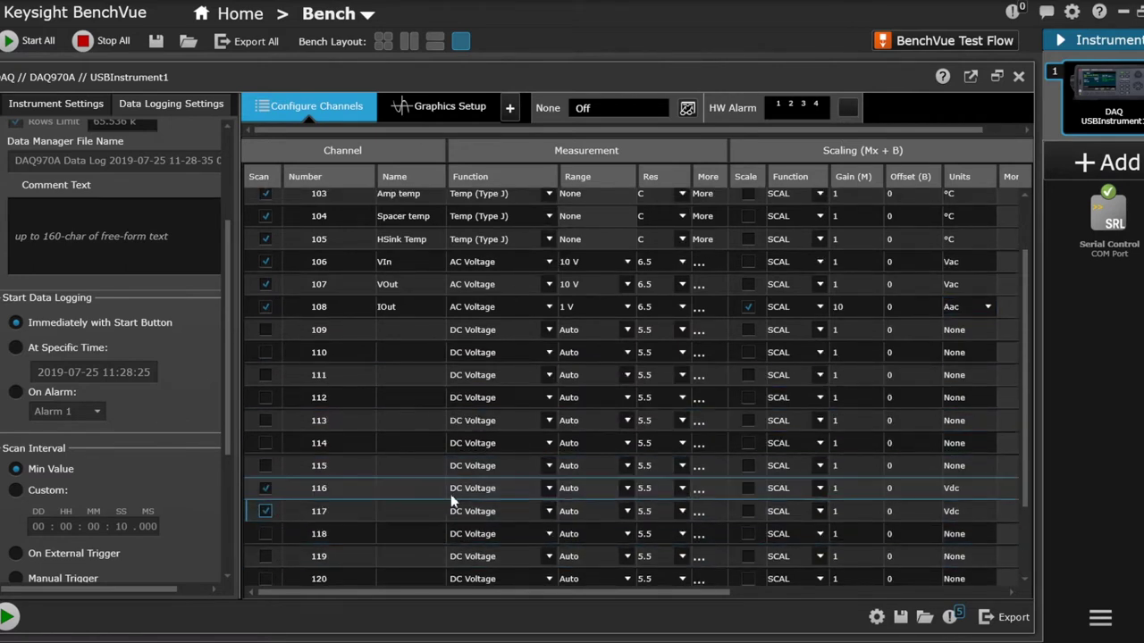
click(536, 491)
click(549, 488)
click(521, 395)
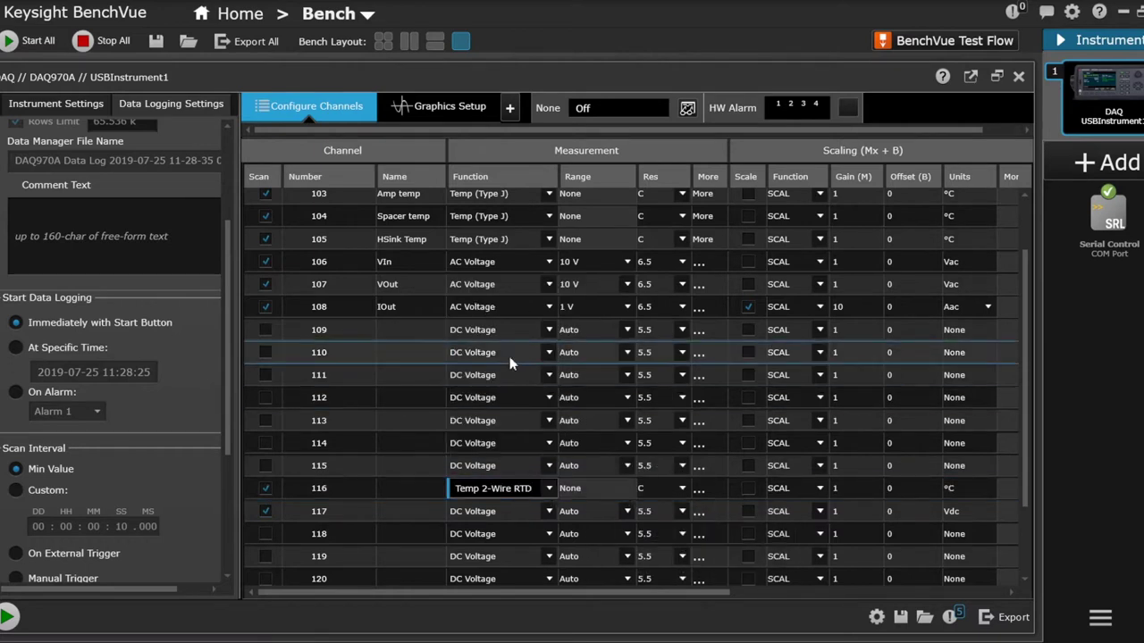
click(536, 488)
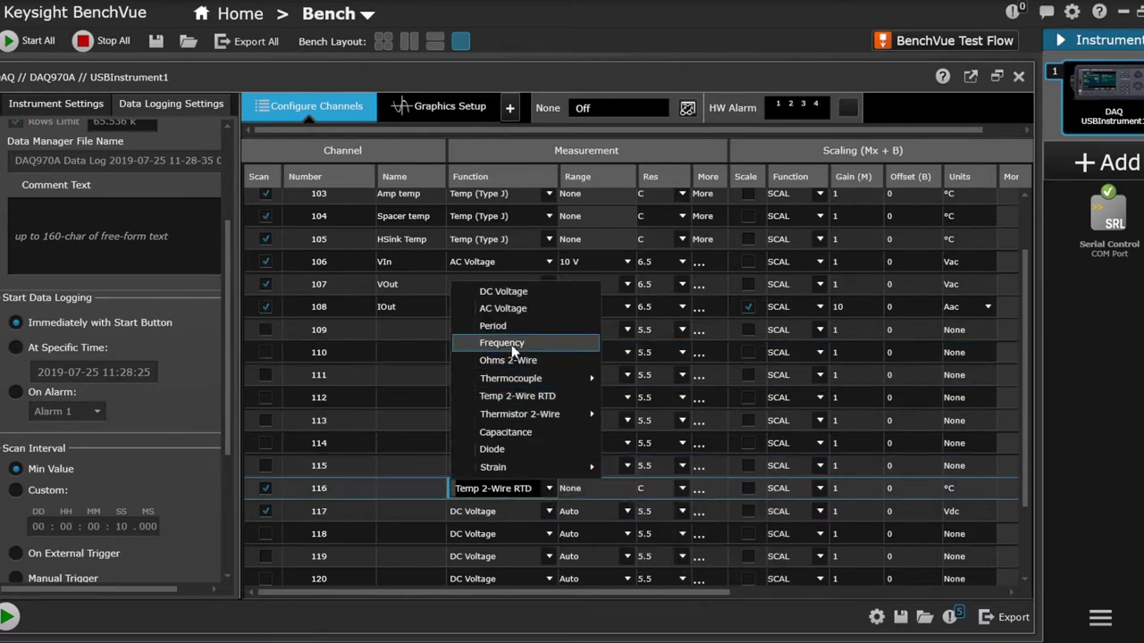
click(502, 343)
click(547, 513)
click(546, 513)
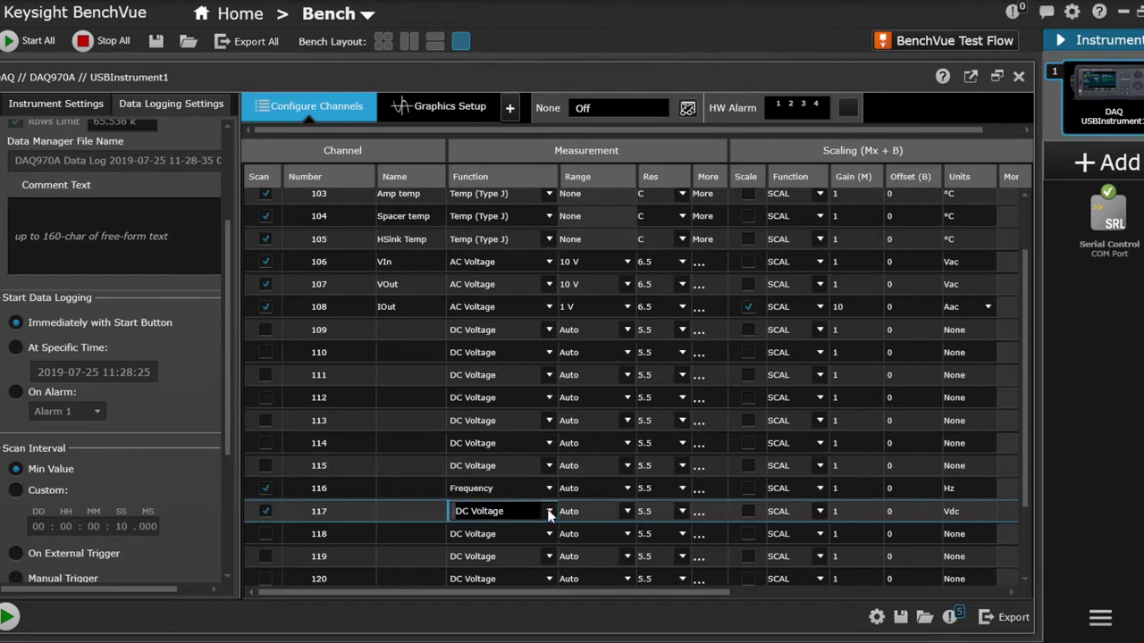
click(498, 372)
Name channel 116 FIn and channel 117 FOut
click(432, 488)
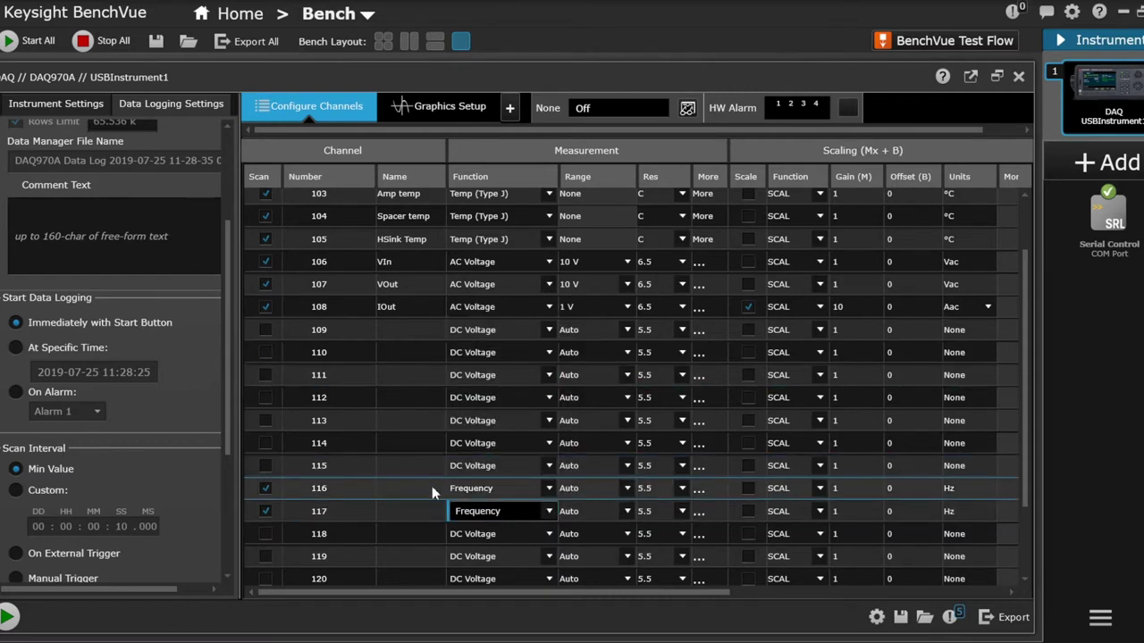
text(Fin)
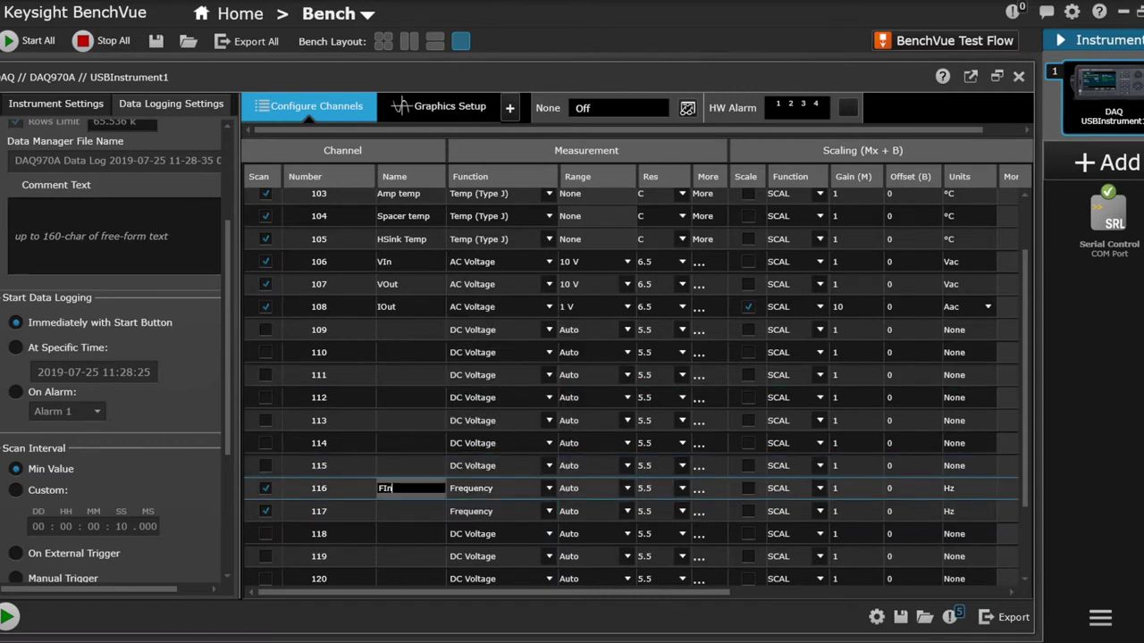
key(Return)
click(425, 503)
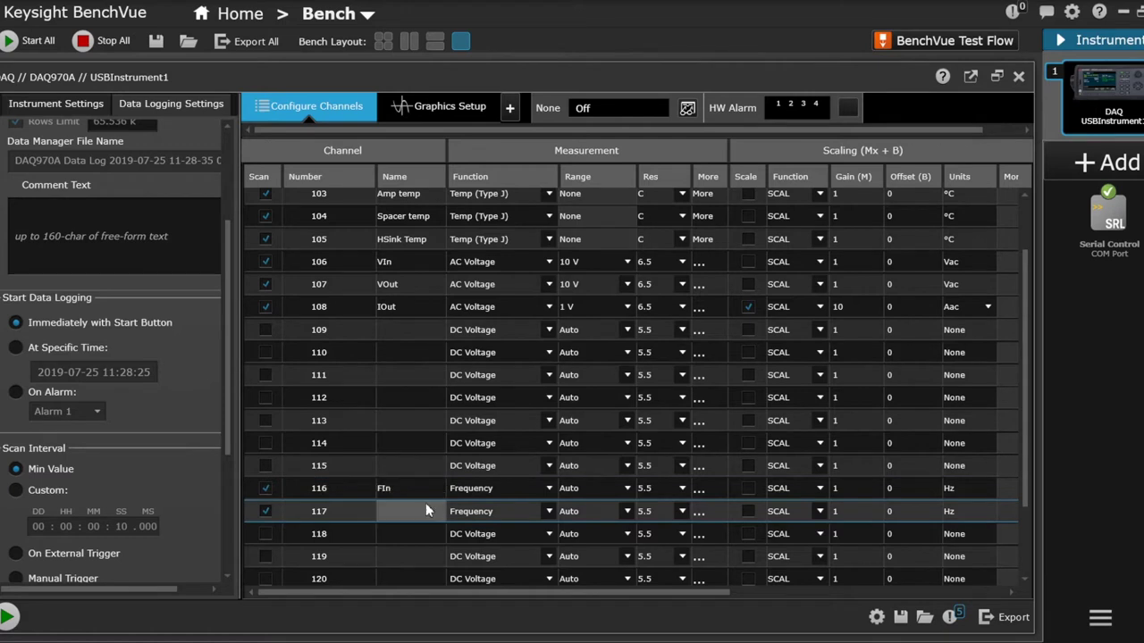
text(FOut)
right_click(576, 507)
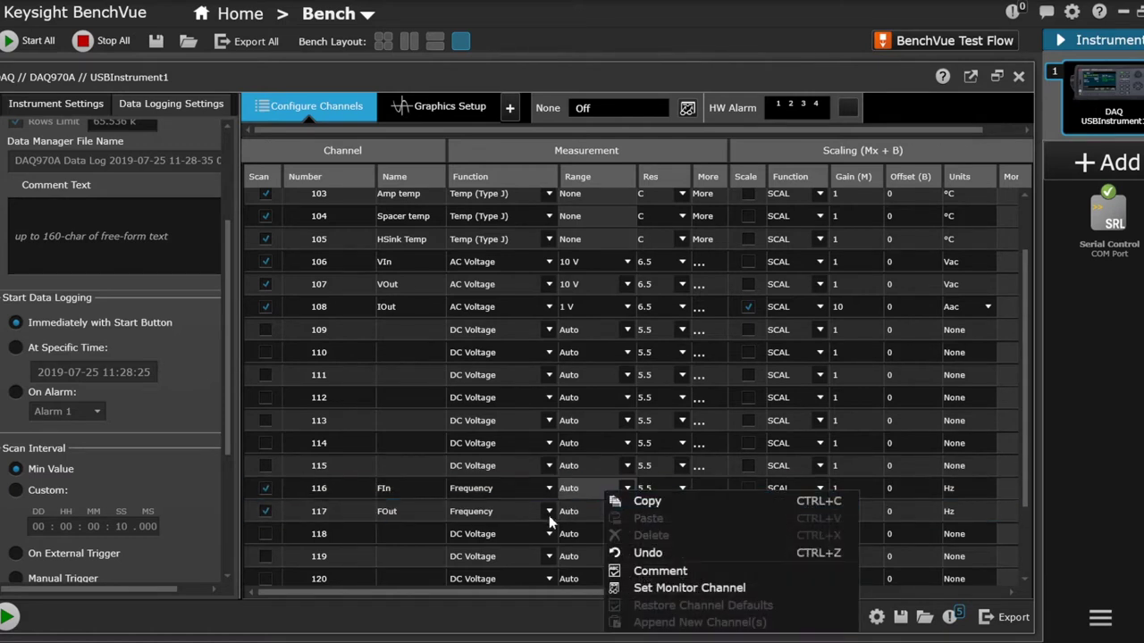
click(414, 543)
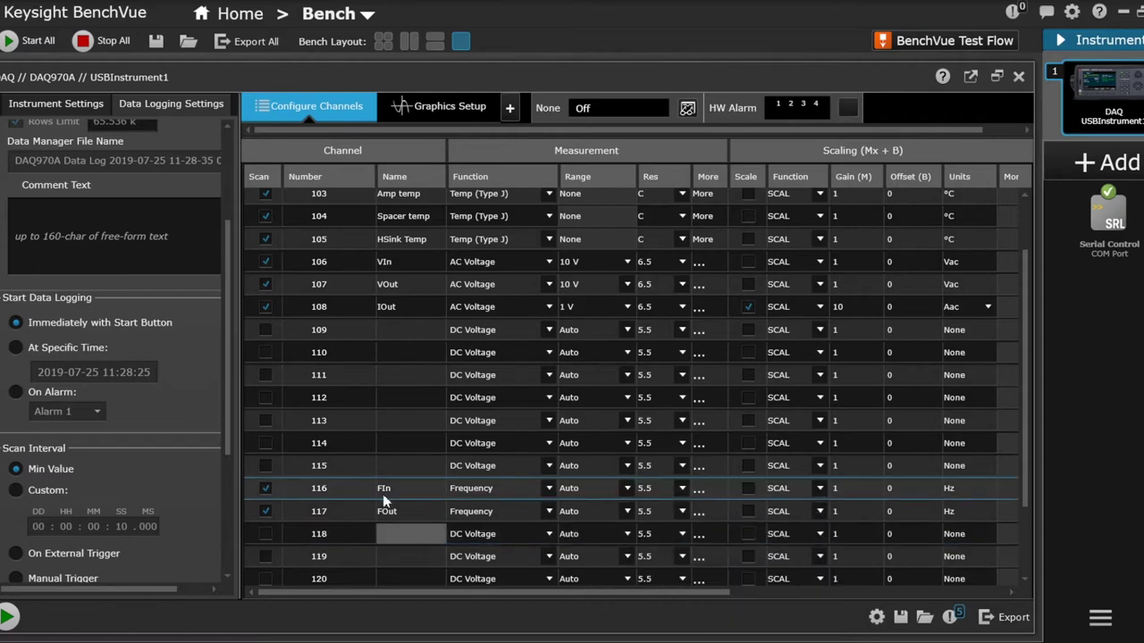
scroll(319, 375, down, 1)
Collapse the DAQM901A channel group and name computed channel 401 'Amp Gain'
scroll(310, 351, up, 3)
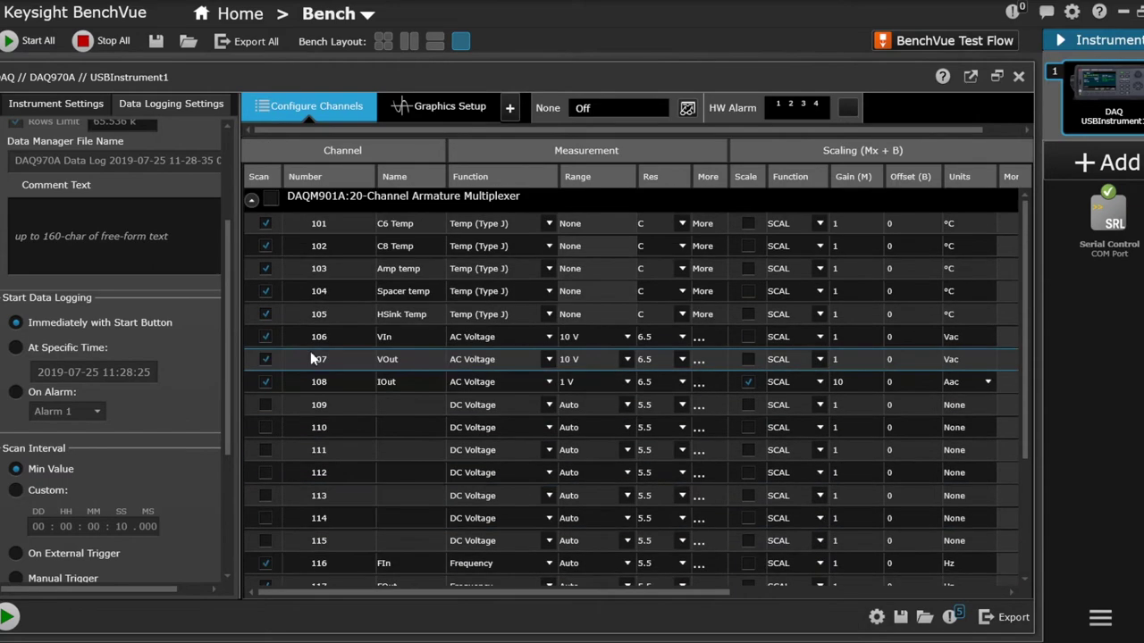
click(252, 200)
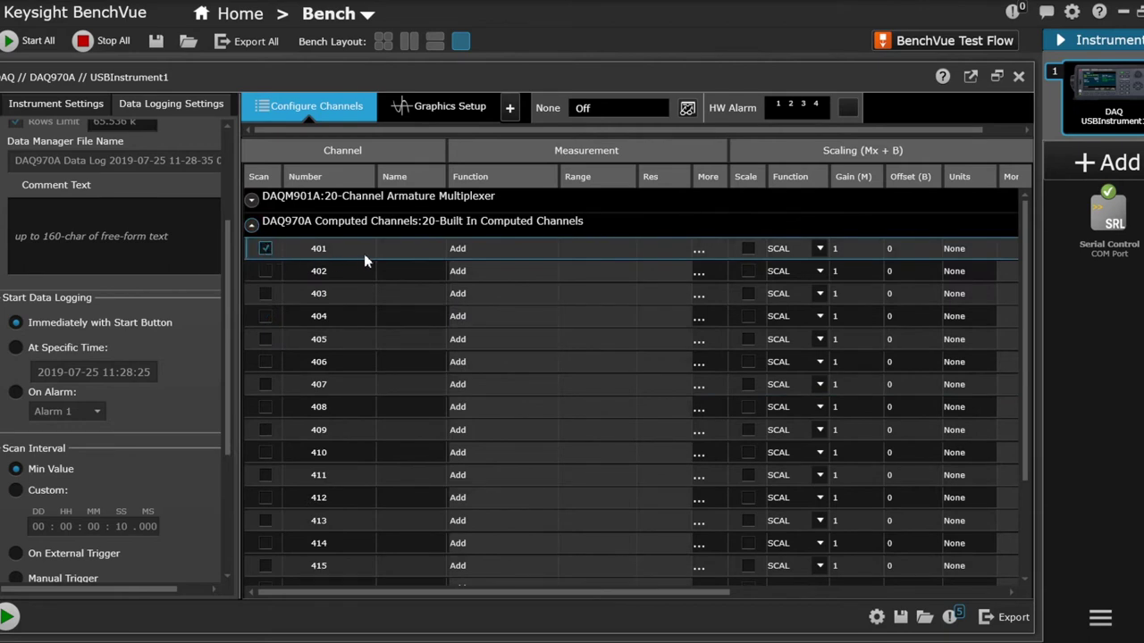
click(406, 253)
text(Amp Gain)
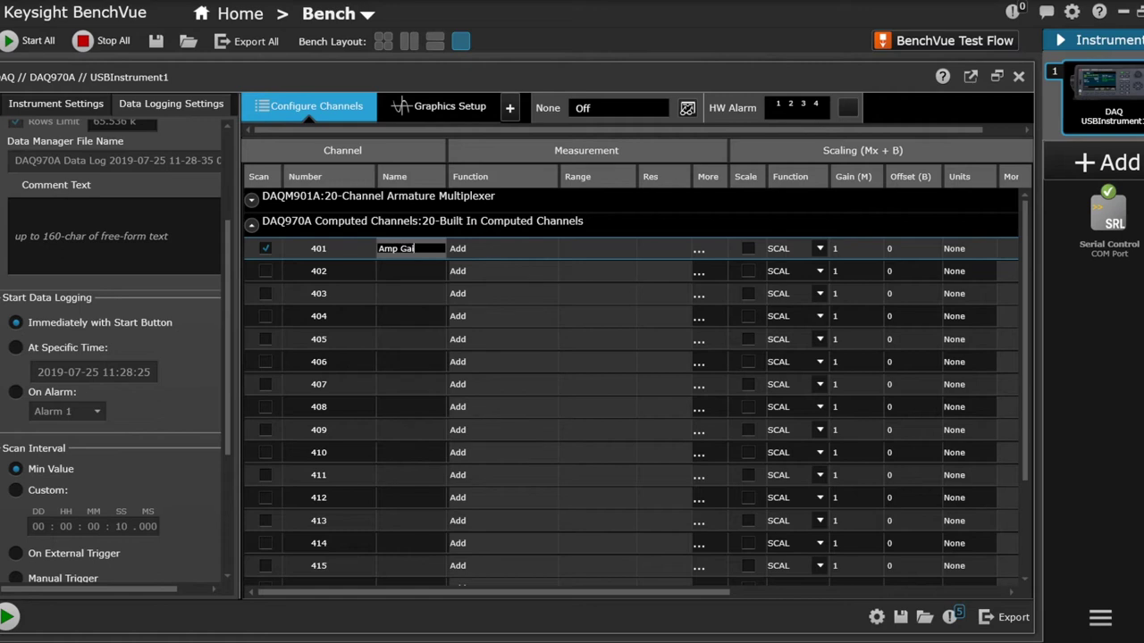
Set Amp Gain to Divide 107-VOut (Arg1) by 106-VIn (Arg2), then collapse the Computed Channels group
click(702, 251)
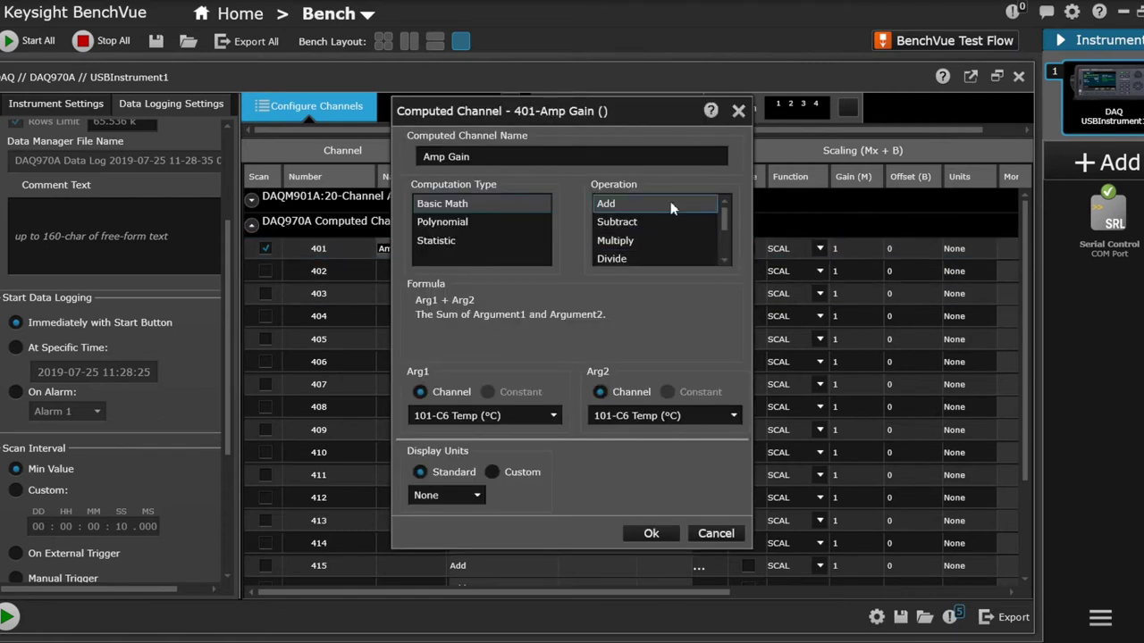
click(642, 258)
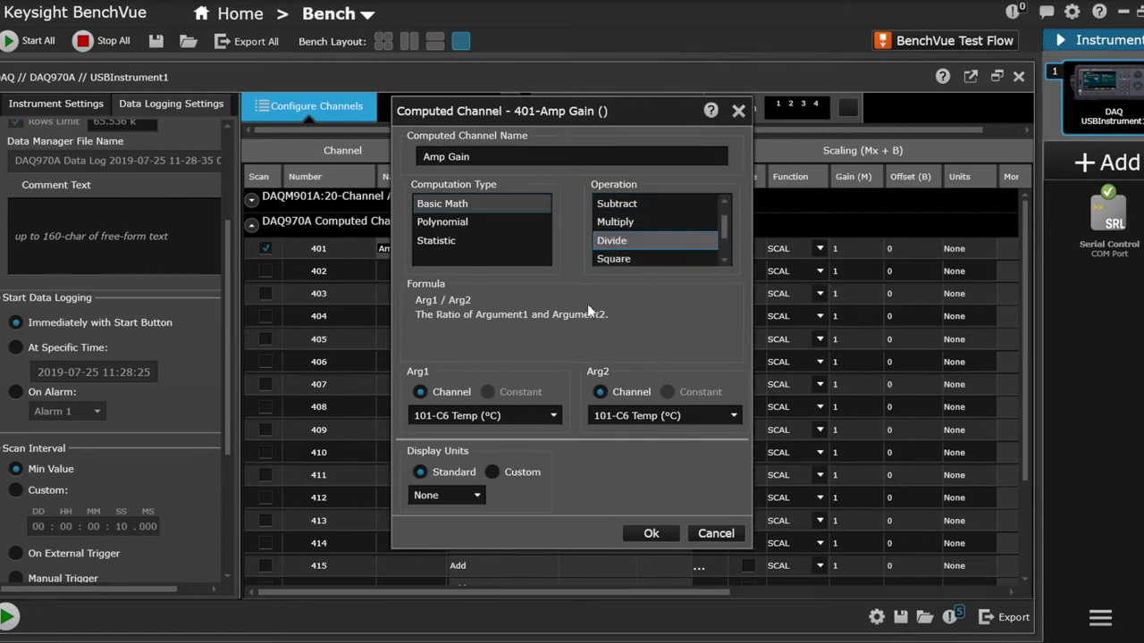
click(537, 416)
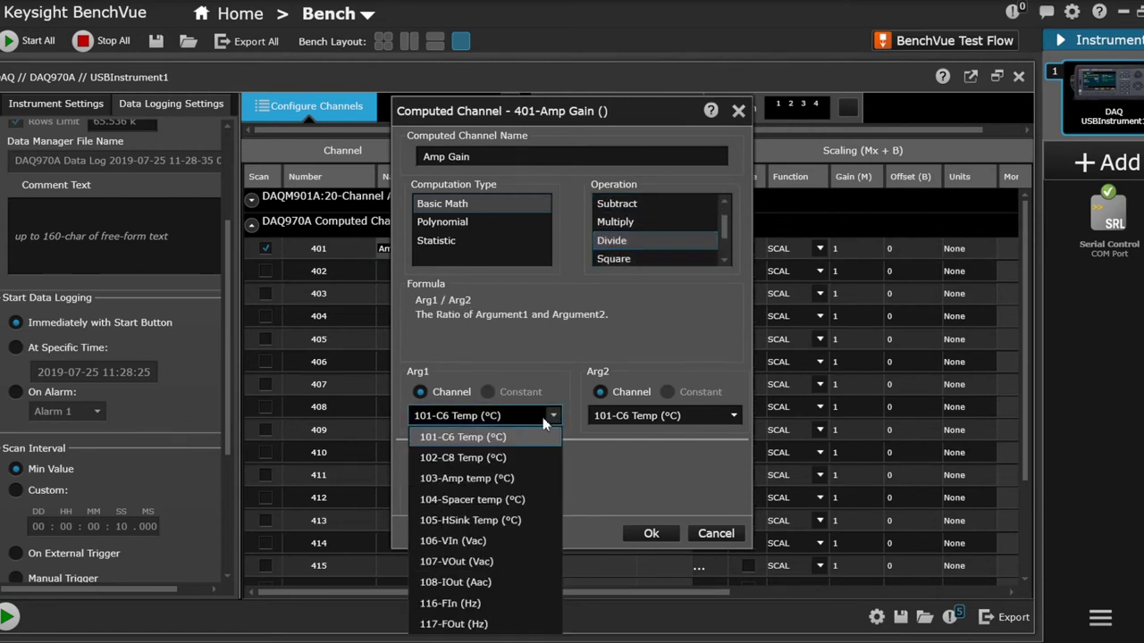
click(488, 561)
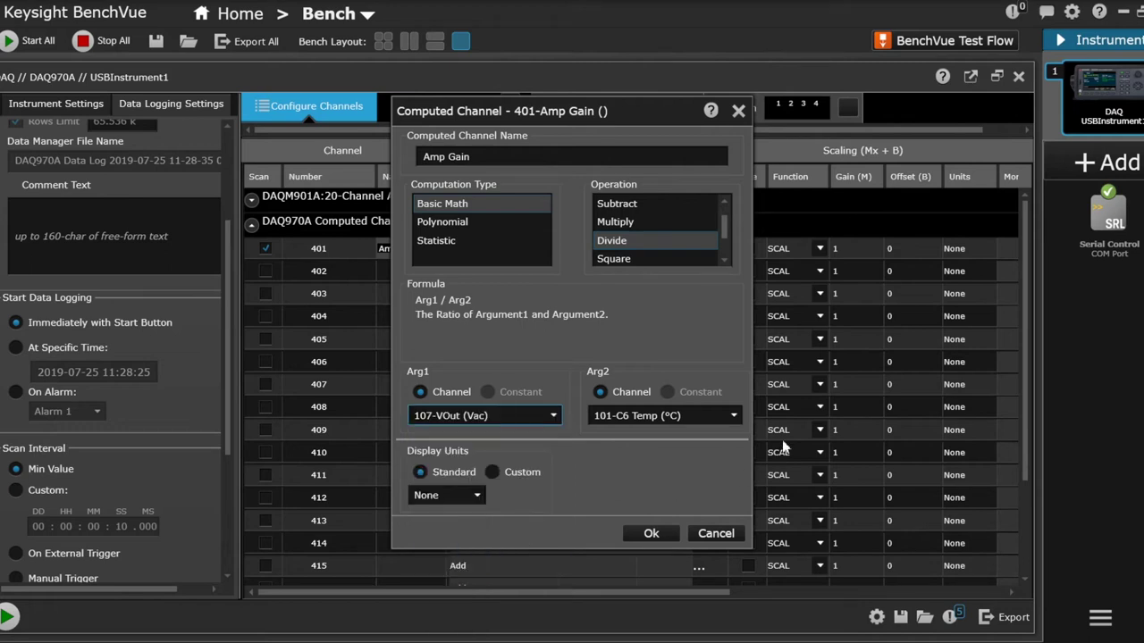
click(733, 417)
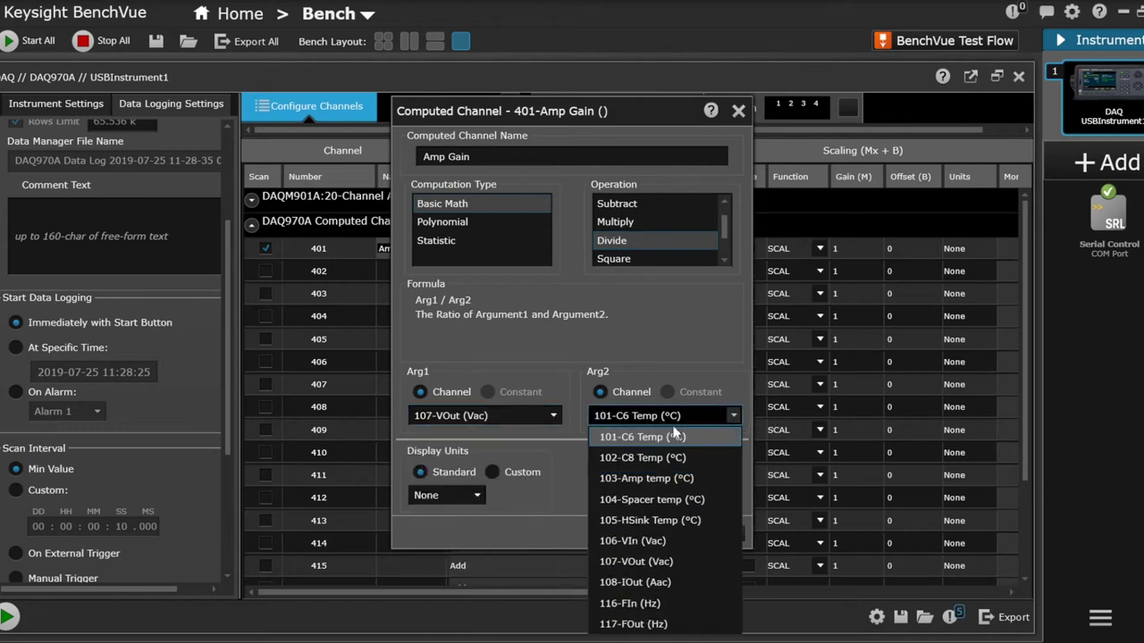
click(635, 539)
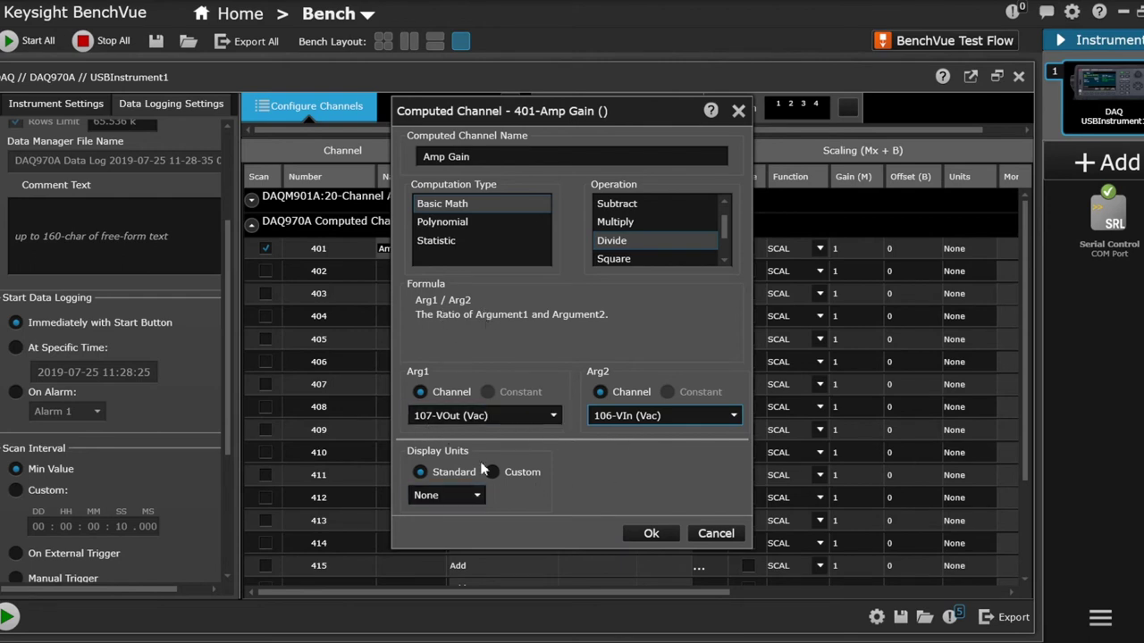
click(660, 533)
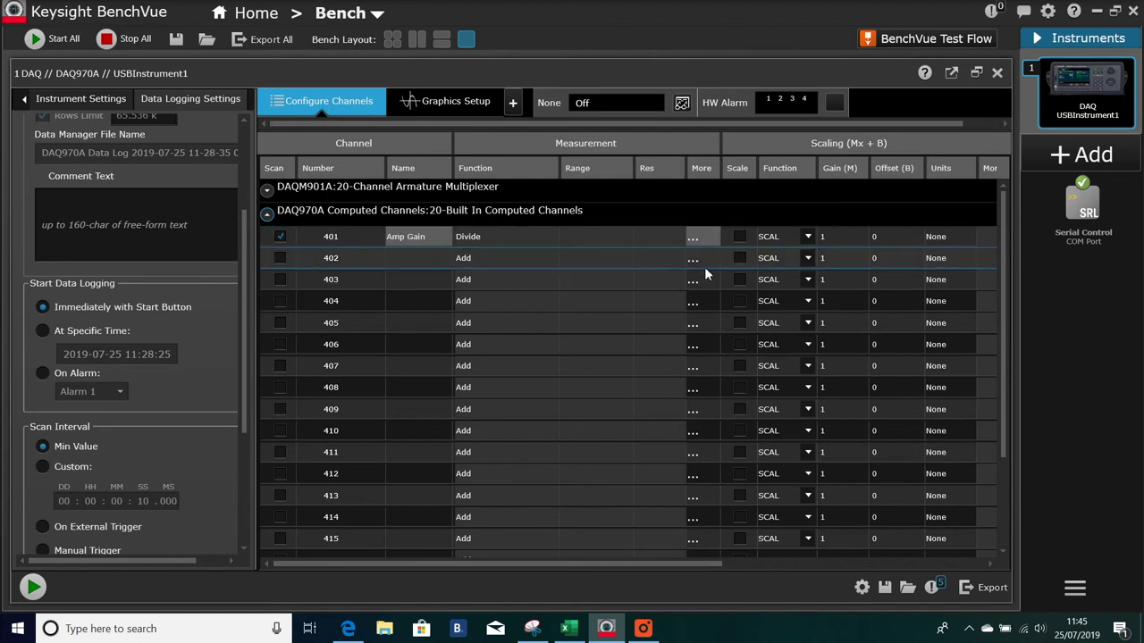
click(266, 218)
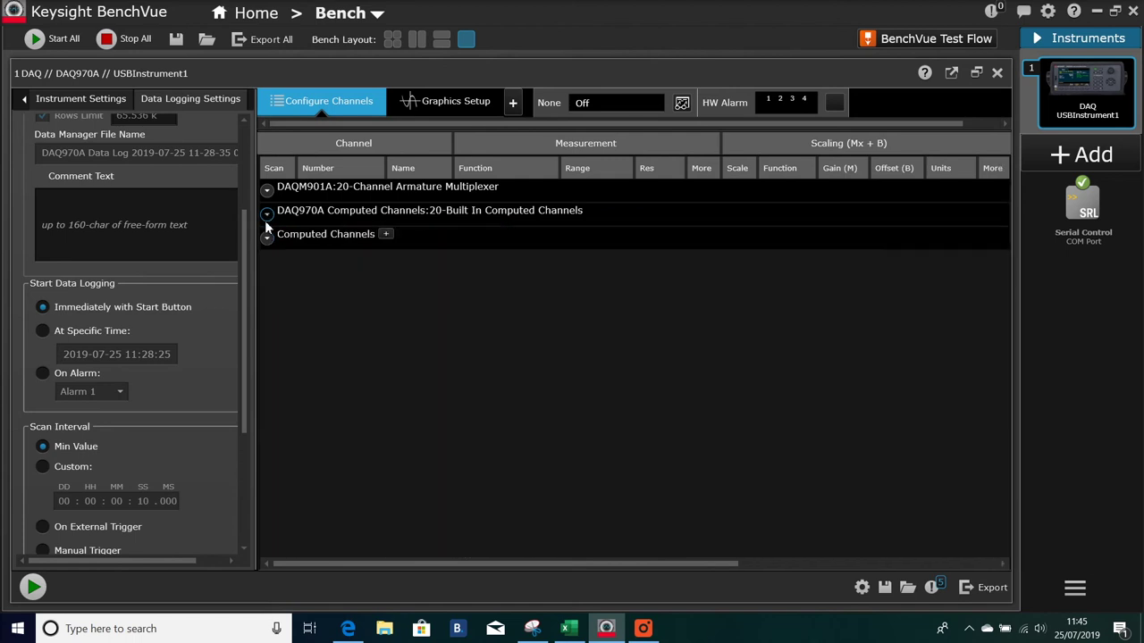